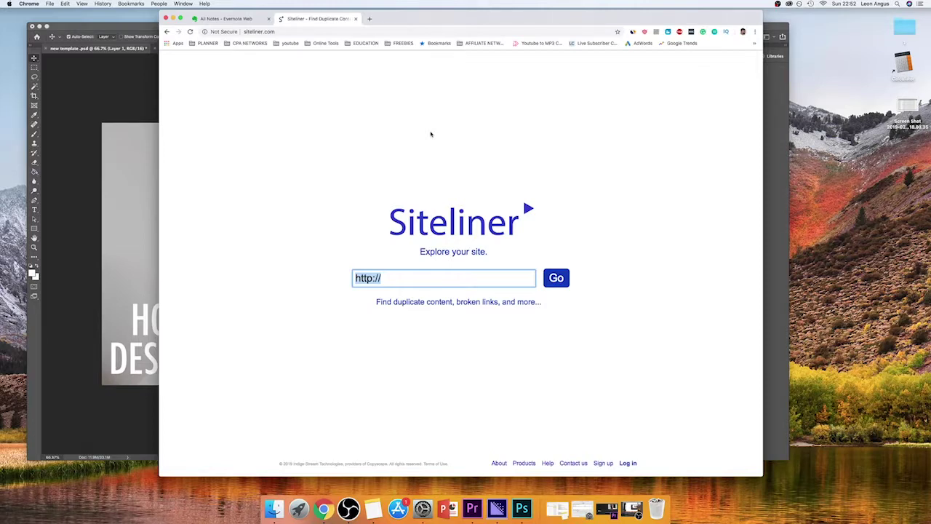
Open onlinedimes.com in a new tab and look over its homepage down to the footer
click(369, 18)
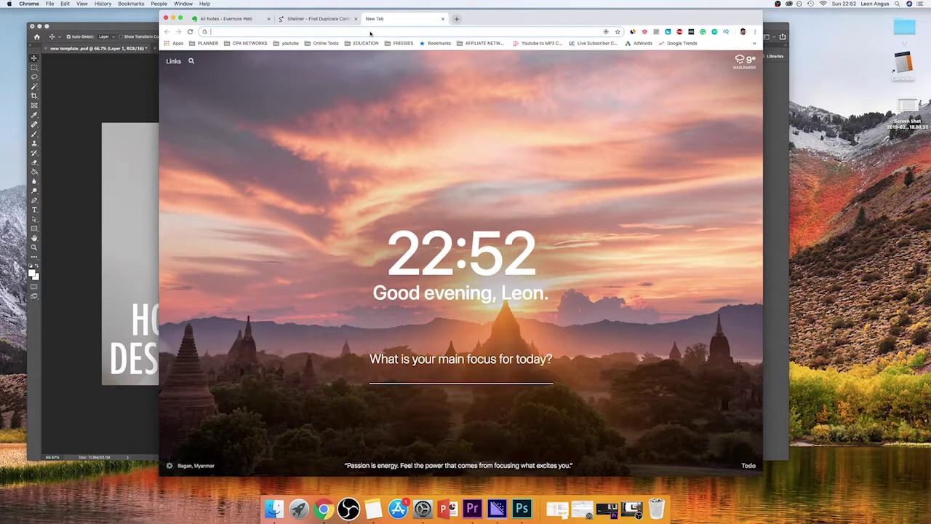
text(online)
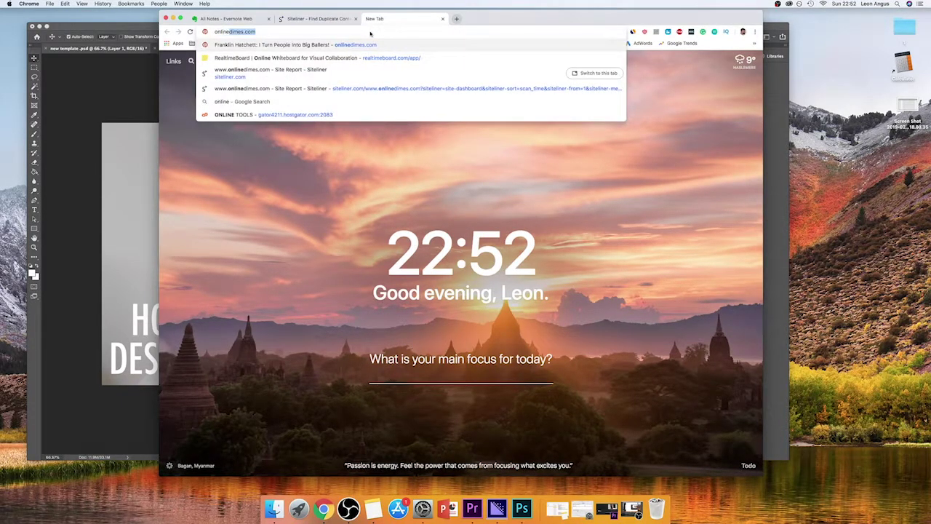
key(Return)
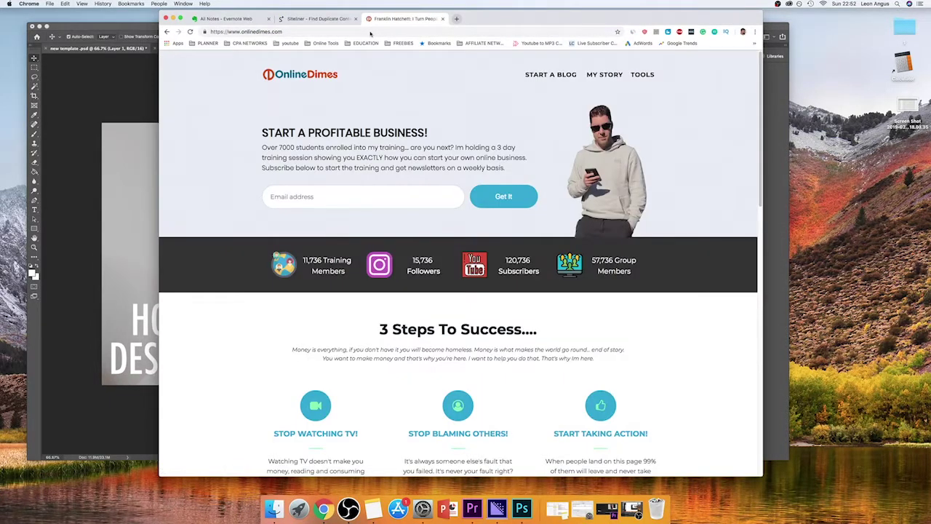
scroll(444, 102, down, 15)
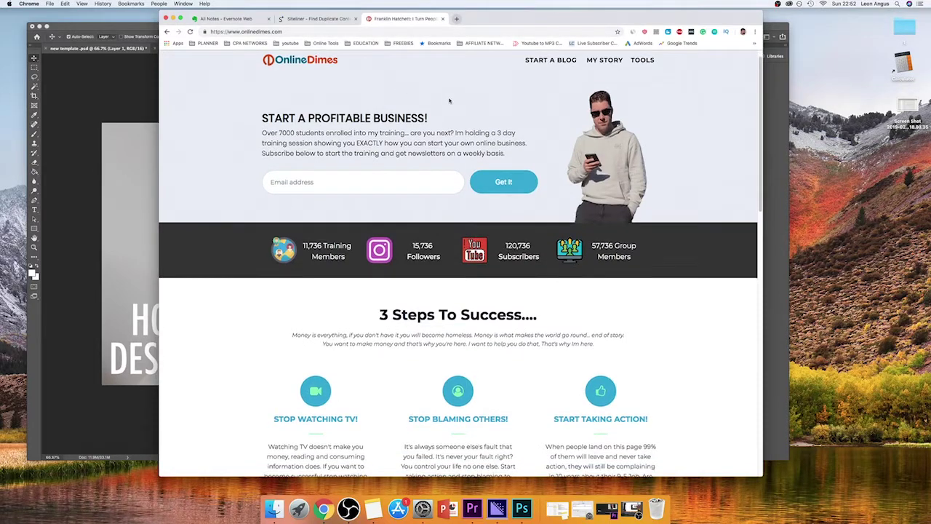
scroll(456, 105, up, 20)
scroll(456, 106, down, 10)
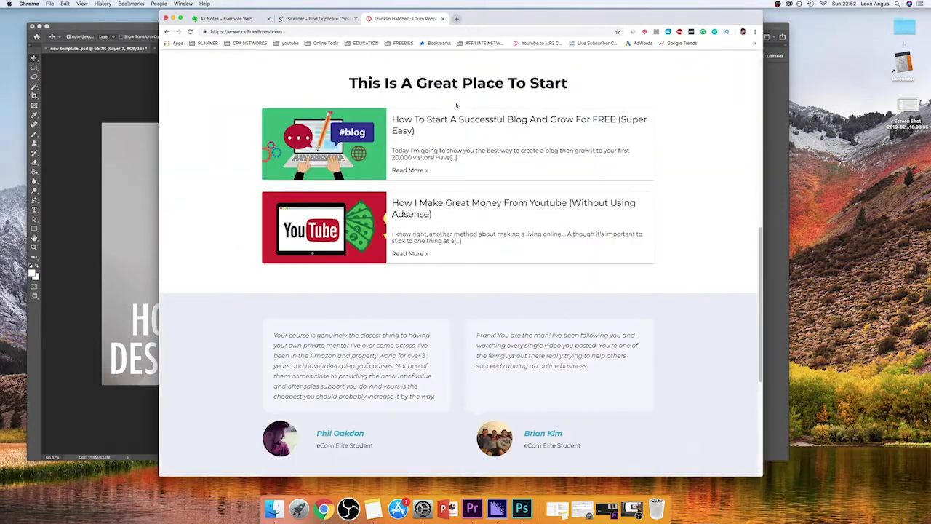
scroll(456, 105, down, 5)
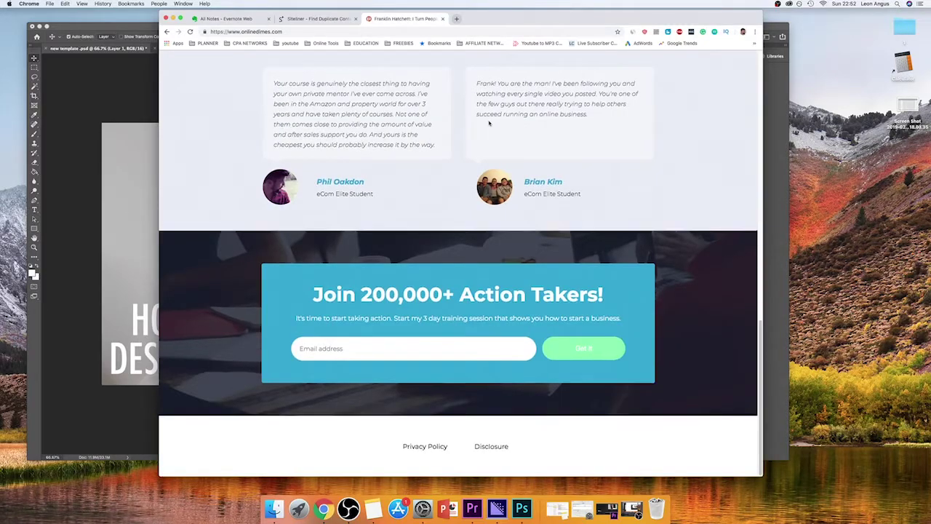
scroll(489, 123, up, 20)
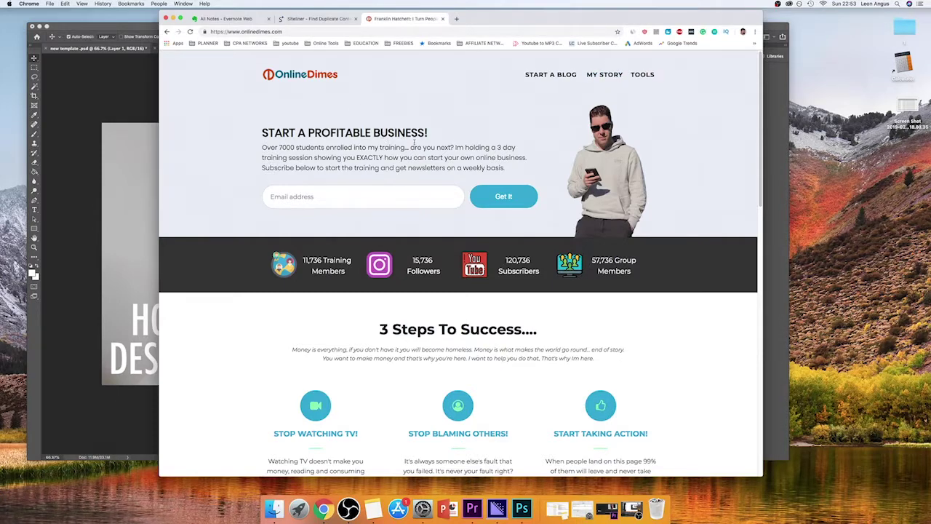
click(291, 31)
key(super+c)
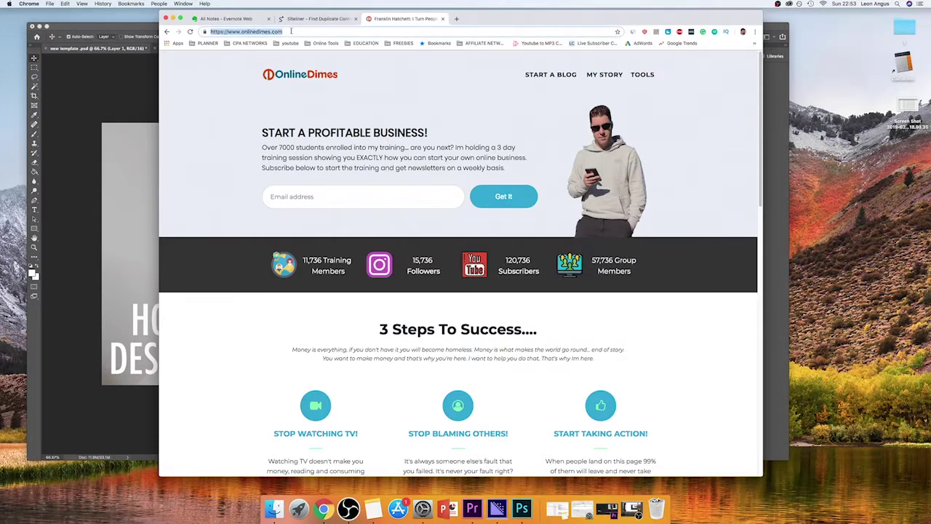
click(315, 20)
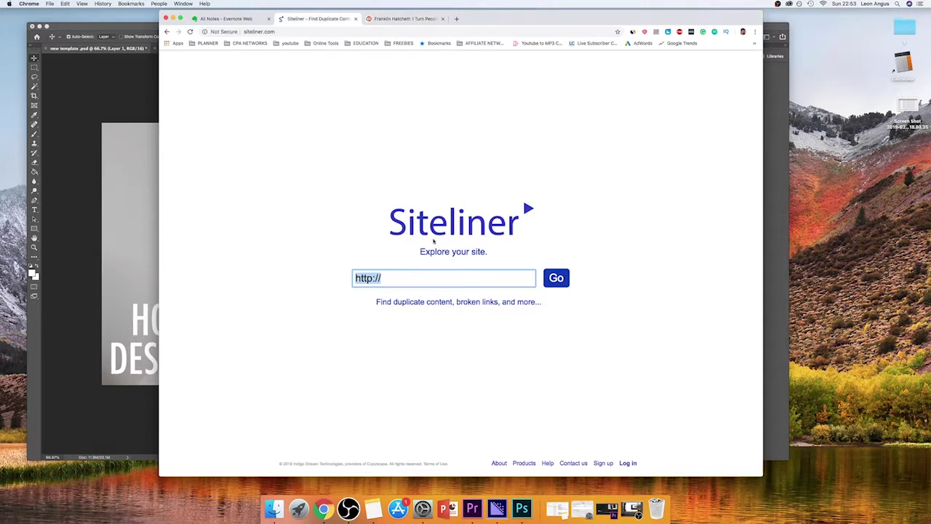
key(BackSpace)
key(super+v)
click(555, 282)
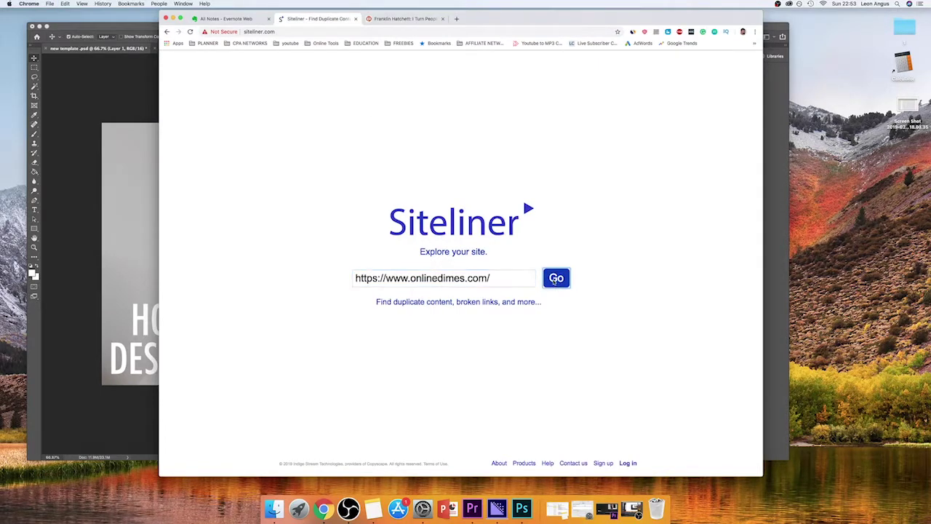
Close the OnlineDimes homepage tab and return to the Siteliner broken links report
click(393, 19)
click(345, 19)
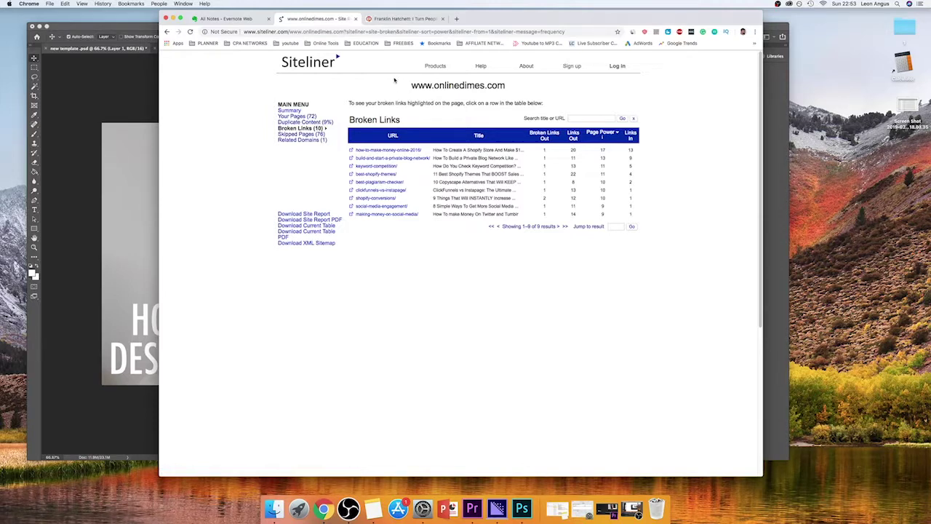
click(420, 19)
click(442, 19)
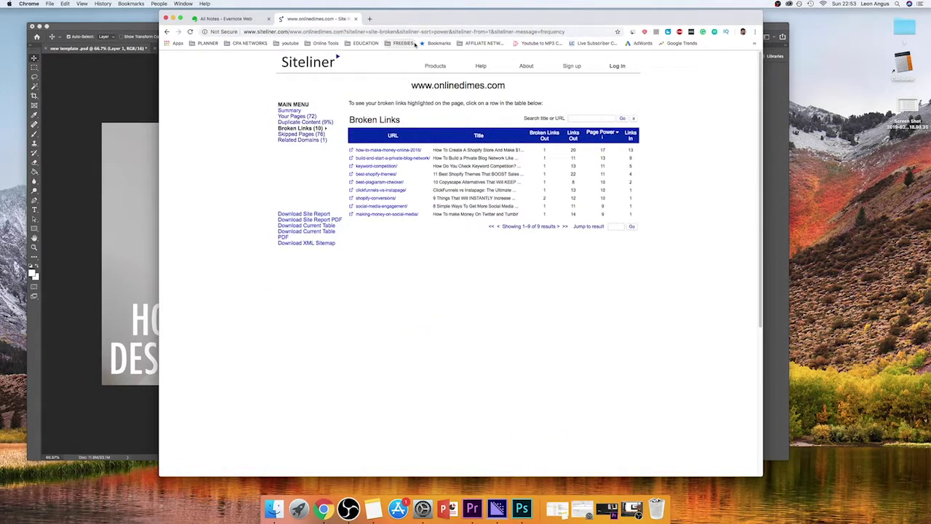
Open the broken link report for the how-to-make-money-online-2016 page in a new tab and switch to it
mouse_move(480, 66)
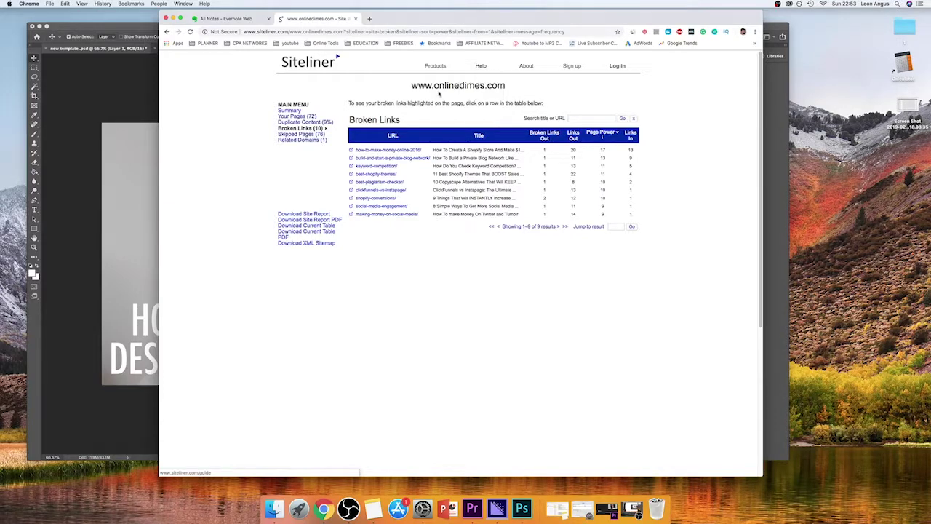
right_click(391, 151)
click(407, 155)
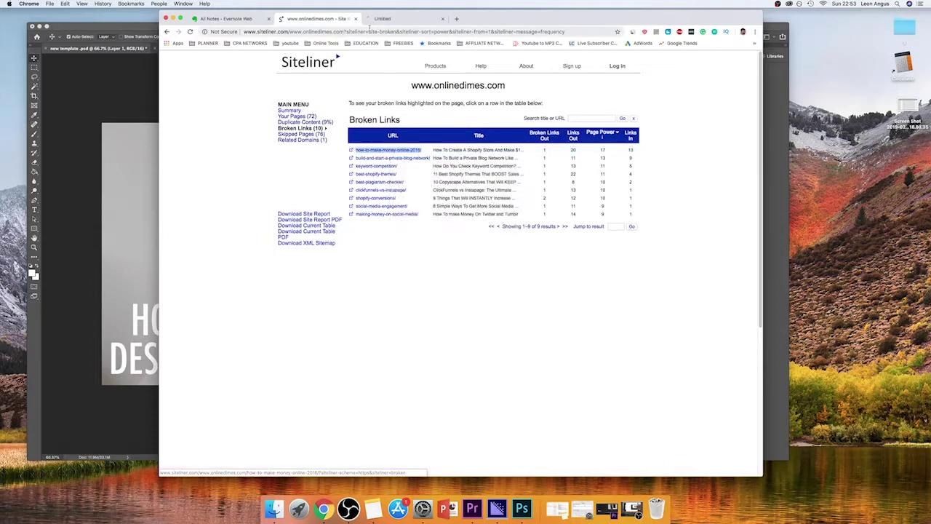
click(393, 20)
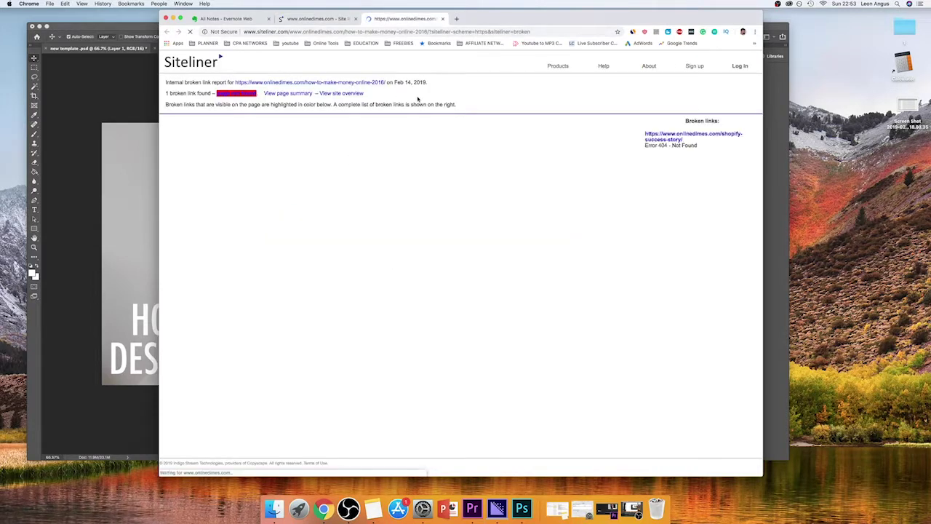
Examine the page-not-found notice and the error listed for the page's broken link
click(225, 93)
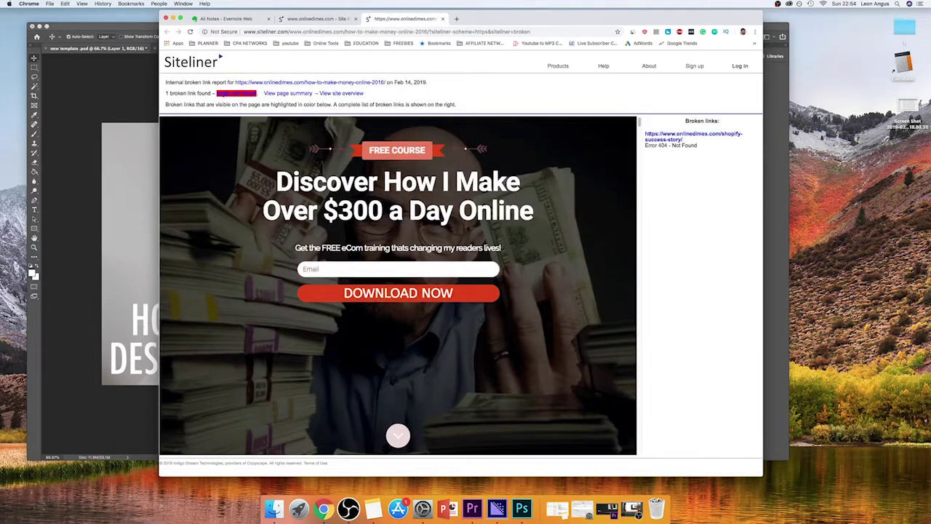
drag(218, 93, 257, 94)
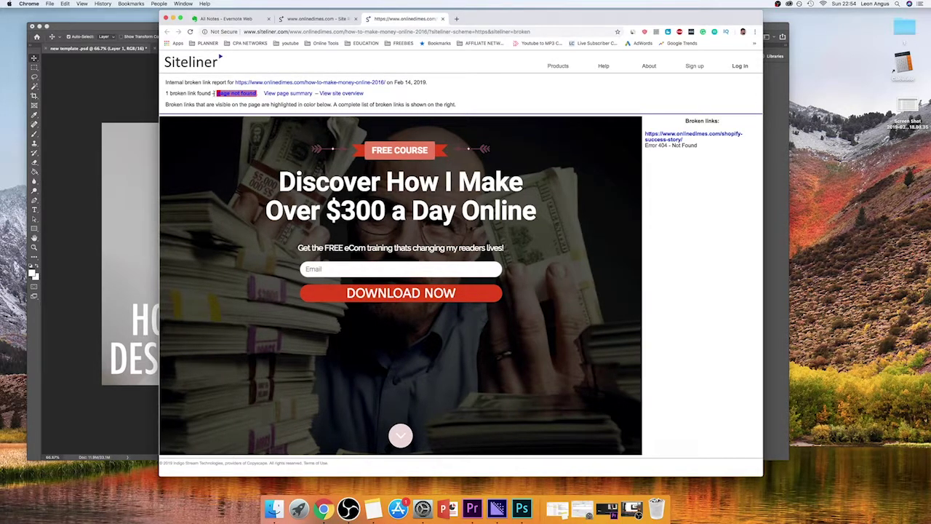
drag(192, 93, 260, 94)
drag(658, 145, 674, 147)
Go past the opt-in screen, dismiss the training pop-up and find the highlighted broken link in the article
click(400, 435)
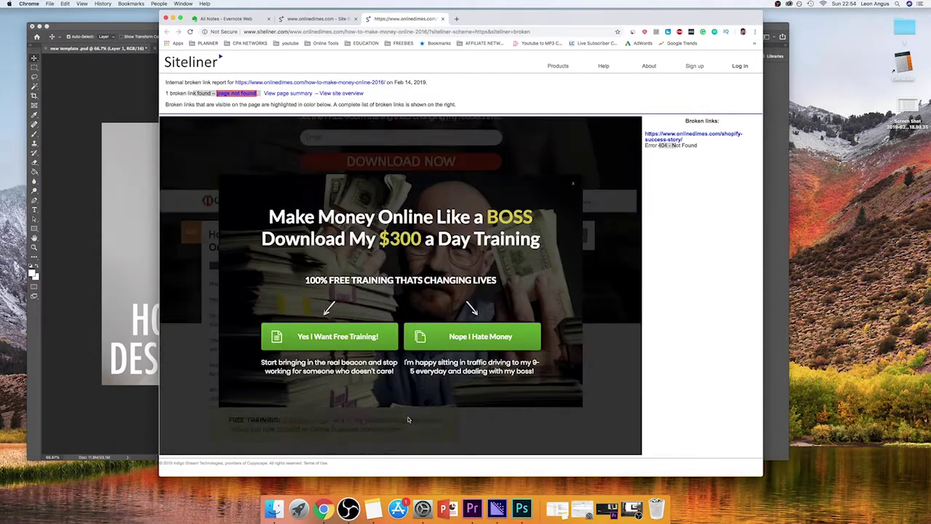
click(574, 184)
scroll(459, 200, down, 2)
scroll(459, 200, down, 20)
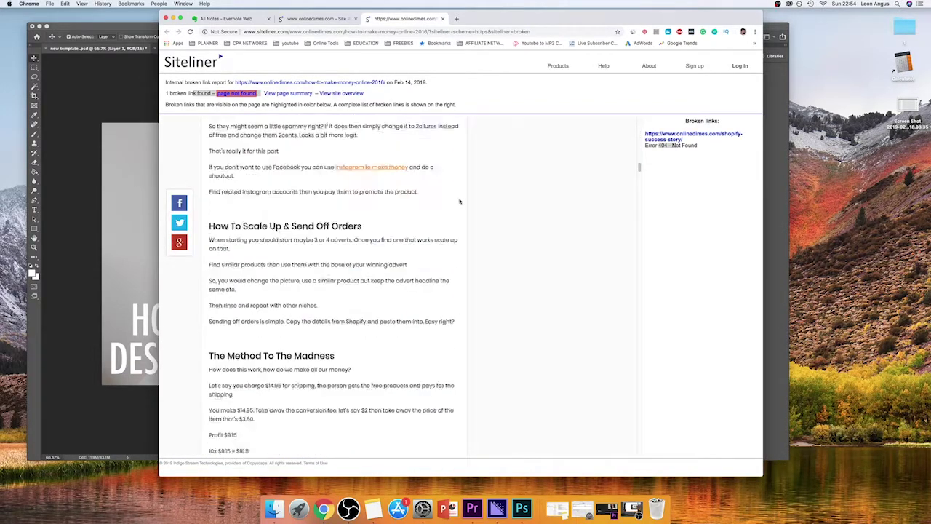
scroll(459, 201, down, 3)
scroll(460, 203, down, 15)
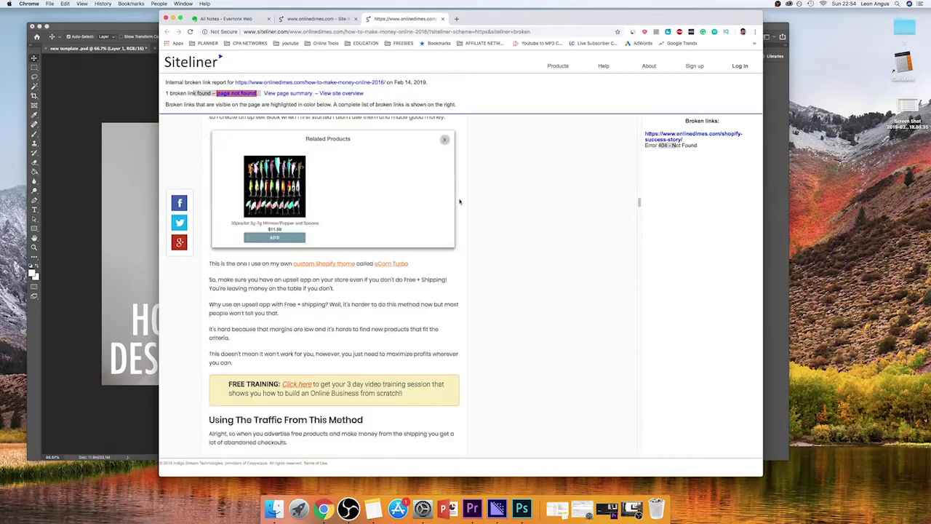
scroll(459, 202, down, 20)
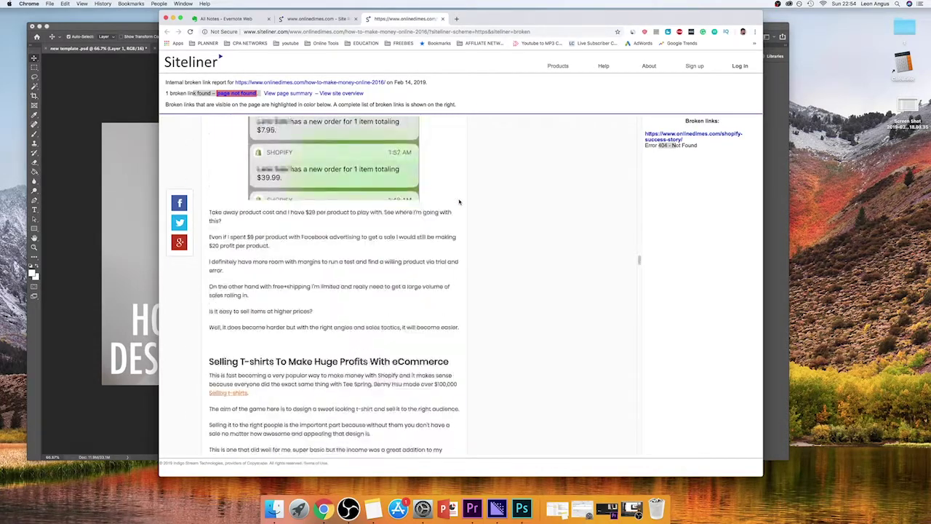
scroll(461, 202, down, 10)
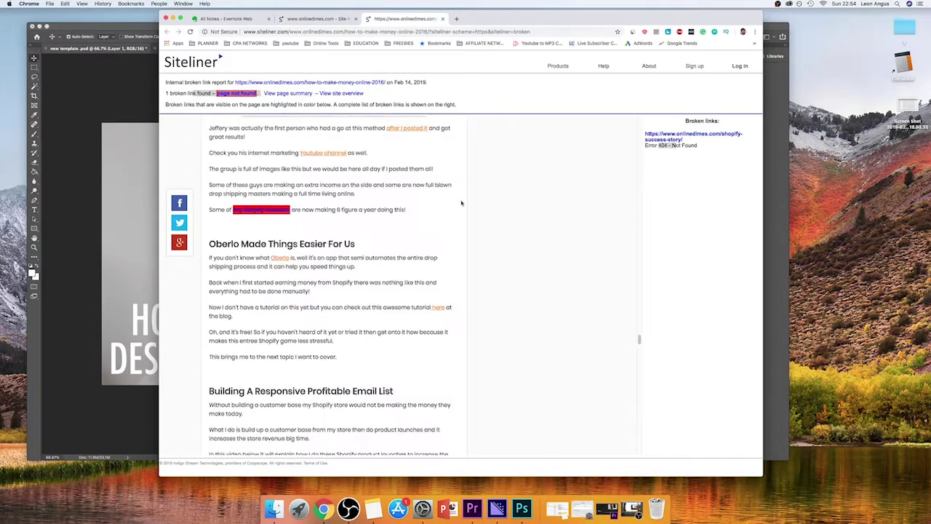
Open the highlighted "my Shopify students" link in a new tab and dismiss its opt-in screen and sign-up pop-up
right_click(275, 210)
click(291, 213)
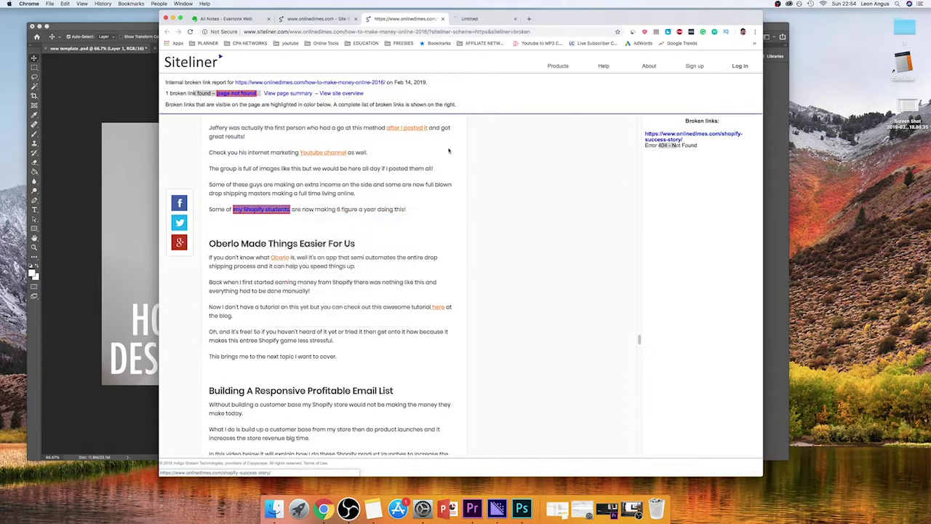
click(482, 18)
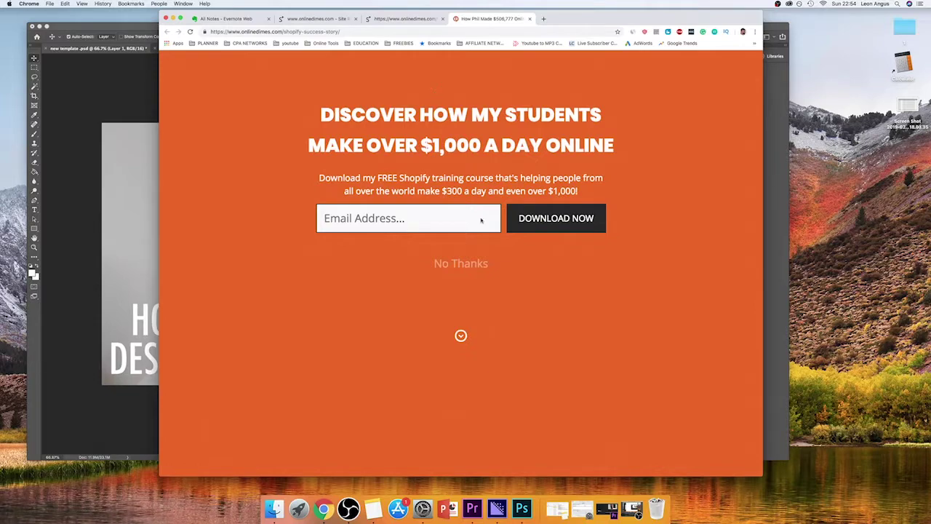
click(461, 336)
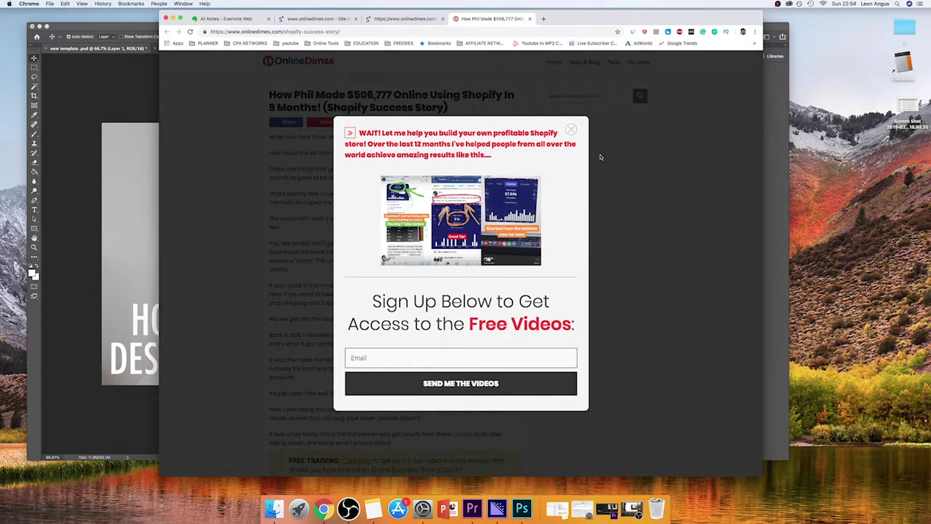
click(573, 130)
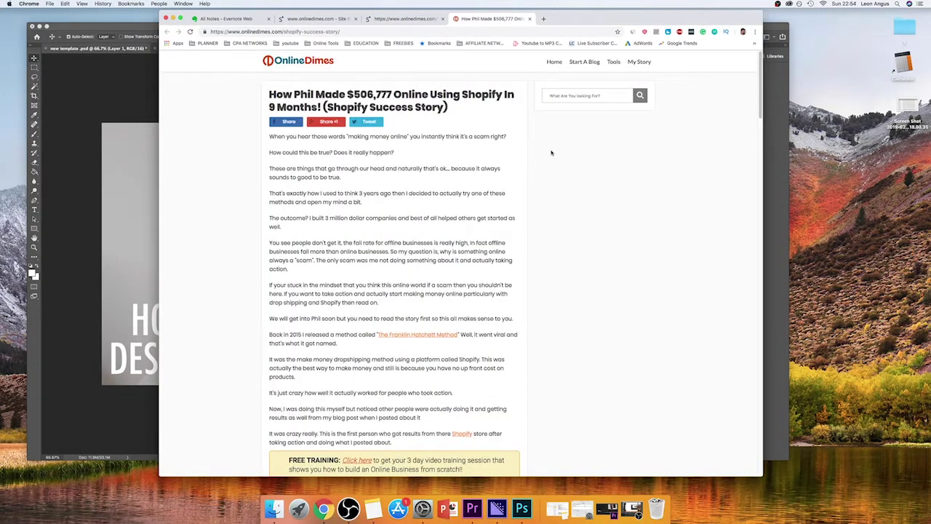
Skim the Shopify success story article and close its tab to return to the broken link report
scroll(551, 152, down, 20)
scroll(549, 148, up, 20)
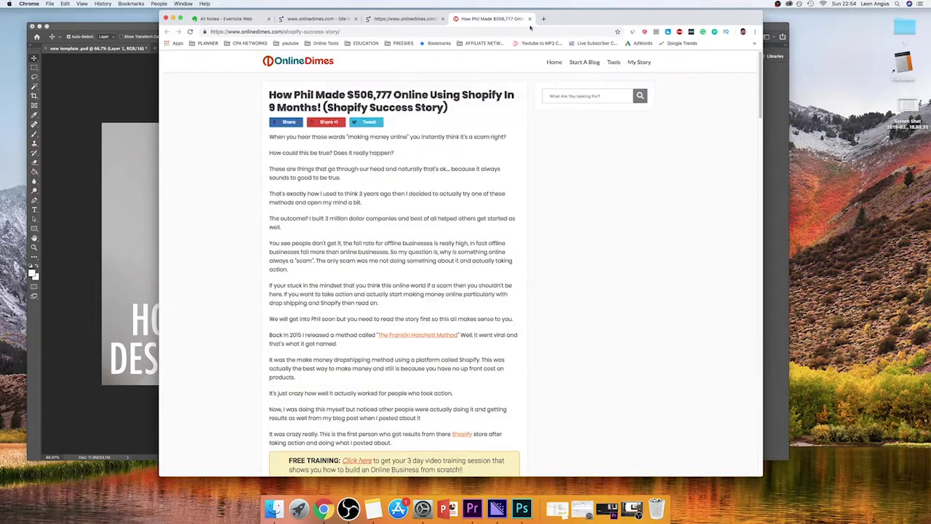
click(530, 18)
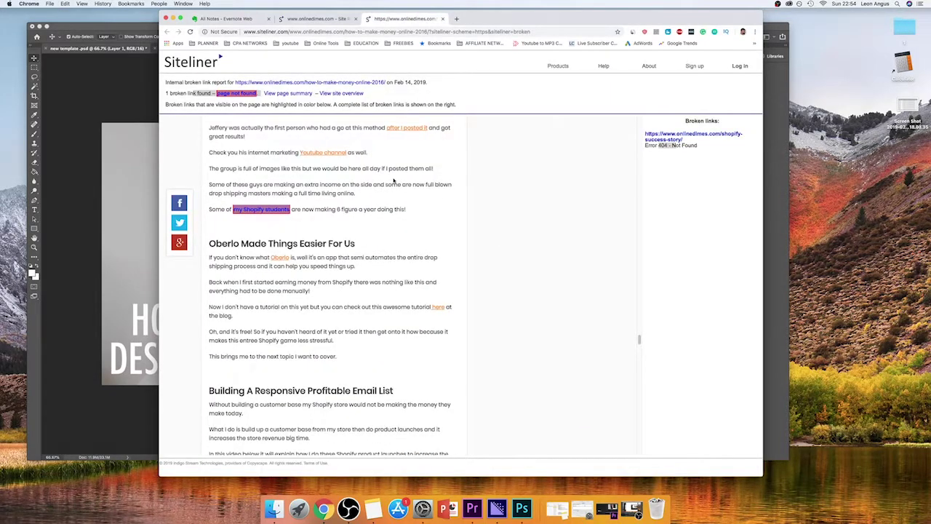
Examine the article preview above and below the "my Shopify students" link for highlighted broken links
scroll(407, 182, up, 15)
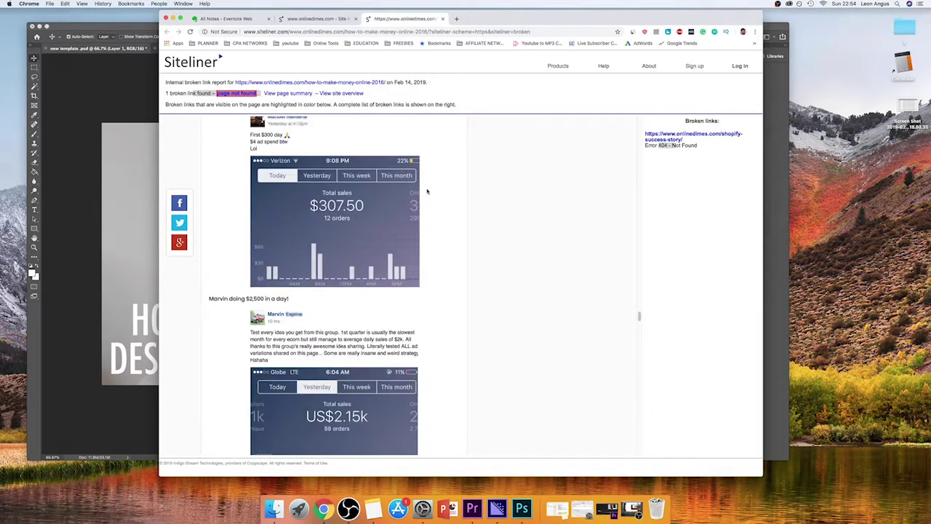
scroll(427, 192, up, 10)
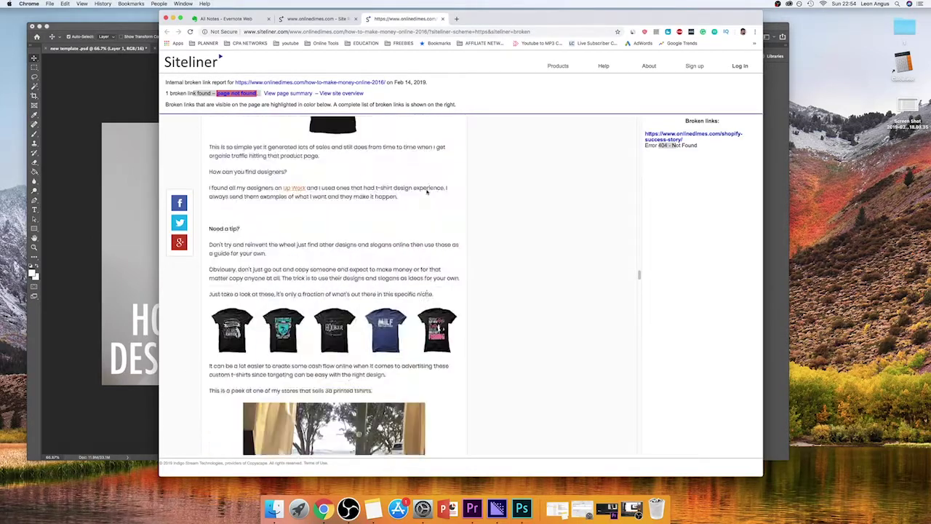
scroll(431, 195, up, 15)
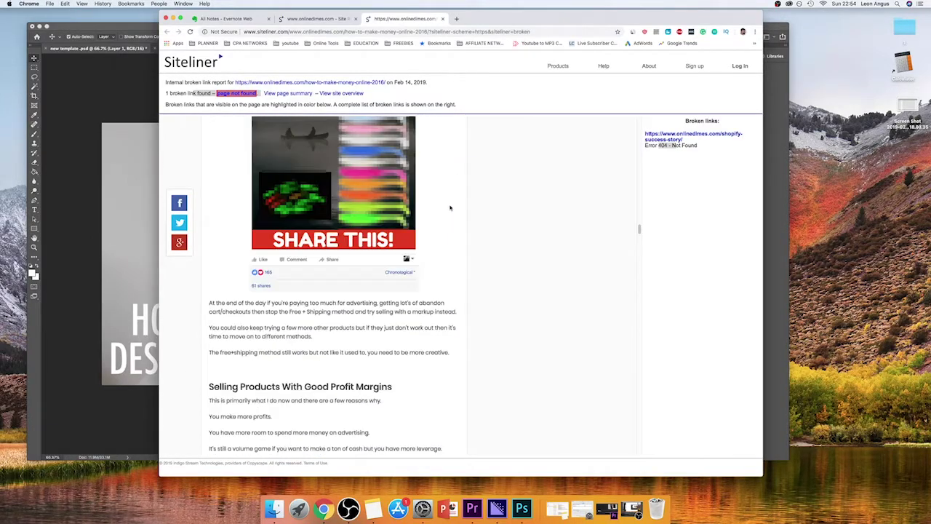
scroll(450, 208, up, 8)
scroll(450, 207, down, 8)
scroll(449, 207, down, 20)
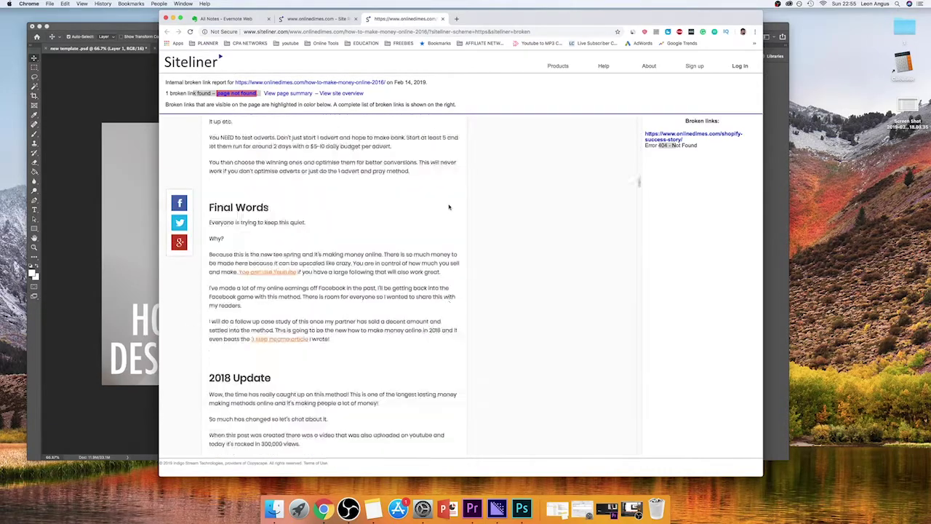
scroll(449, 207, down, 20)
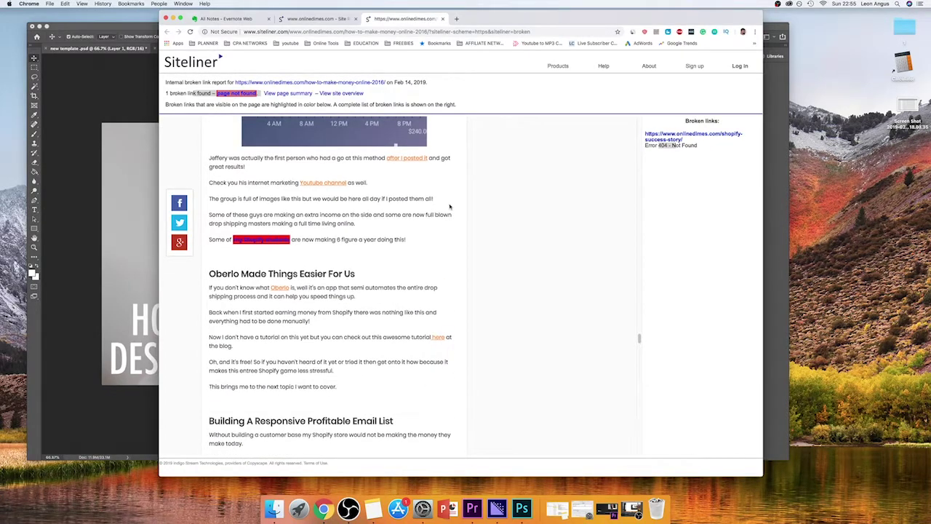
scroll(451, 207, down, 10)
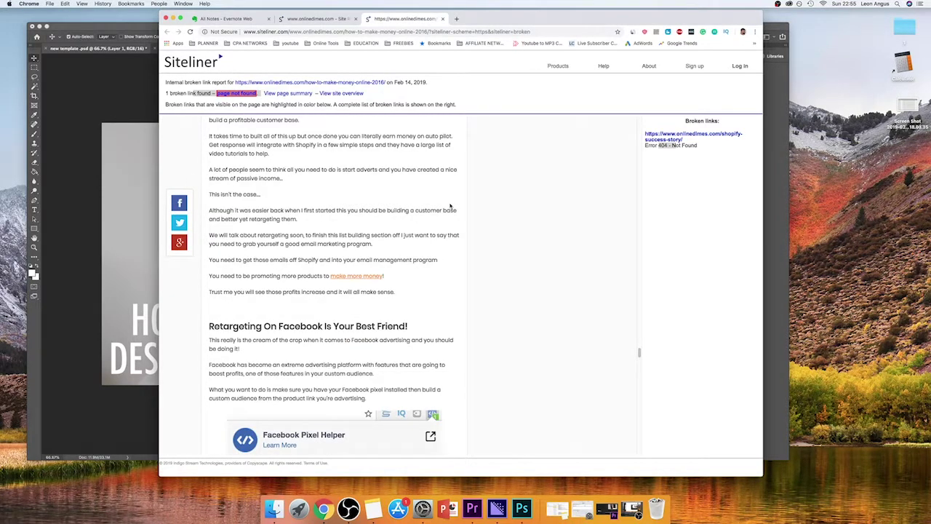
scroll(459, 211, up, 10)
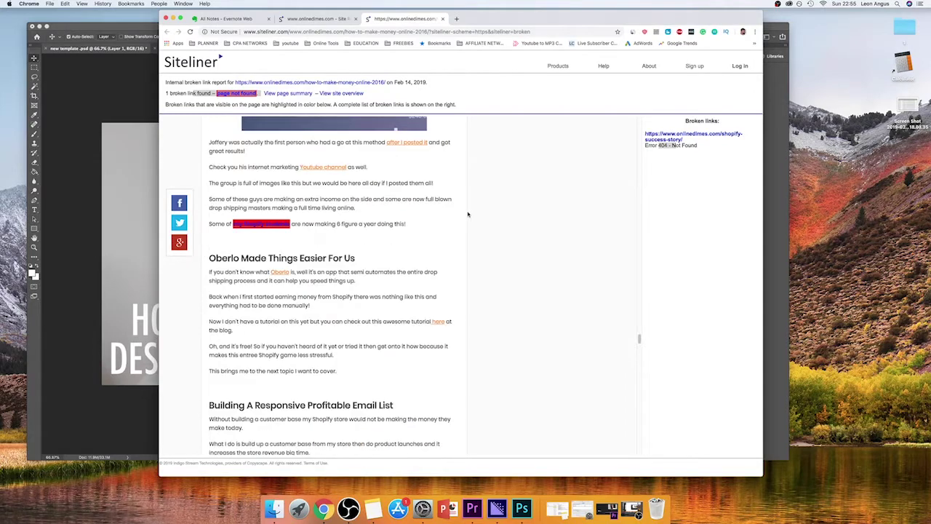
Examine the links in the Shopify article preview from the highlighted broken link back up to the article's title
scroll(468, 214, up, 15)
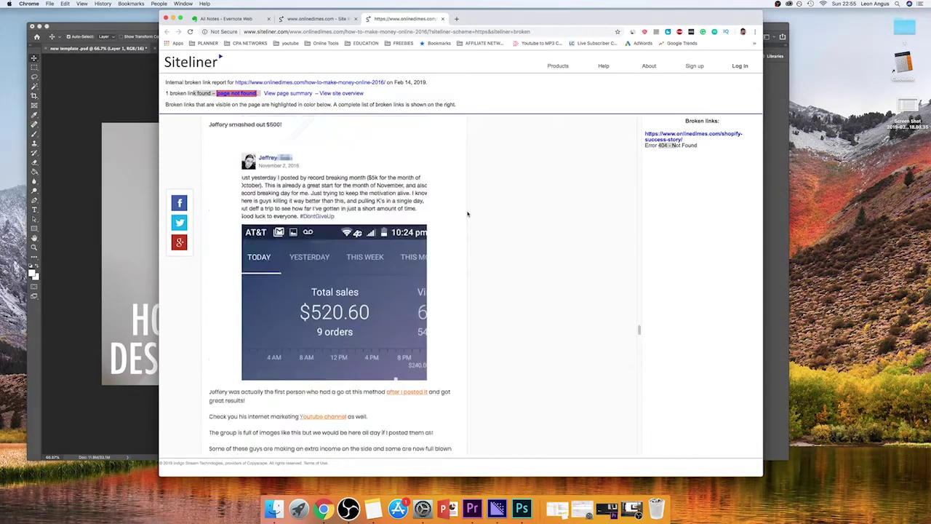
scroll(466, 213, up, 10)
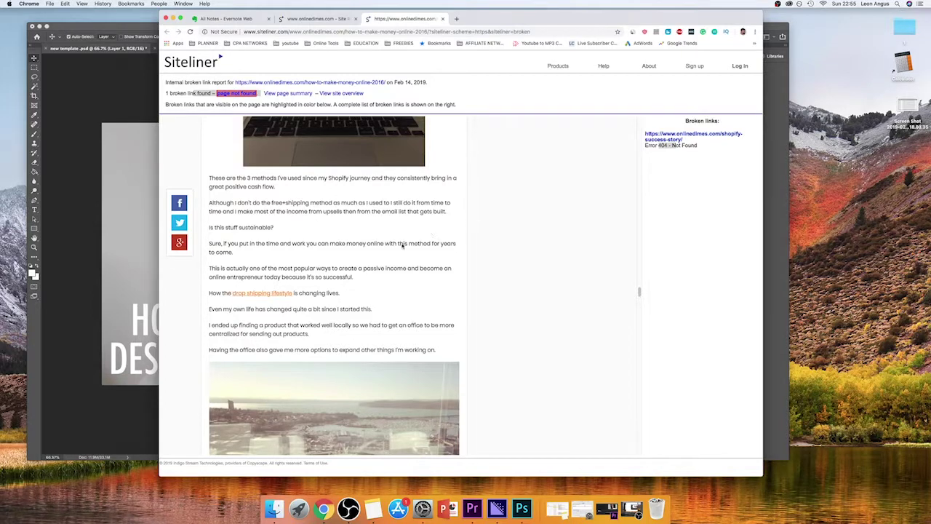
drag(228, 292, 305, 292)
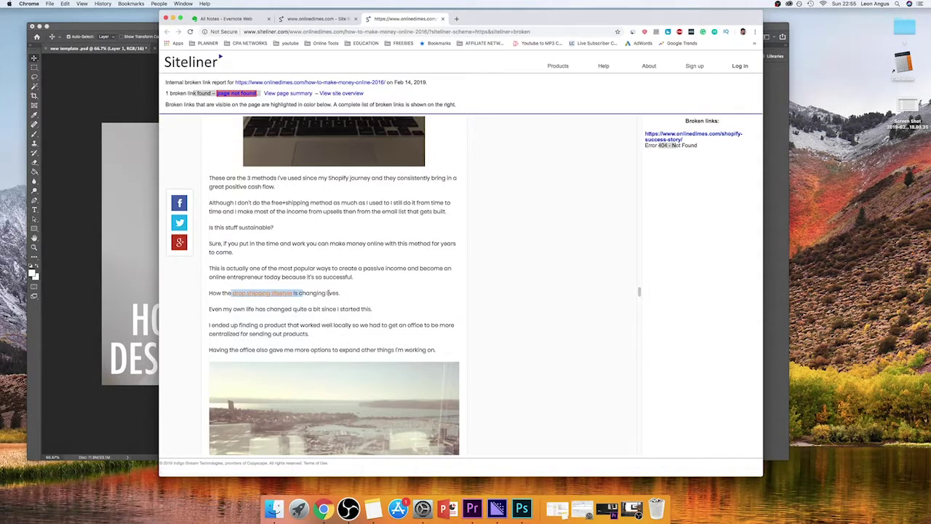
scroll(349, 300, up, 10)
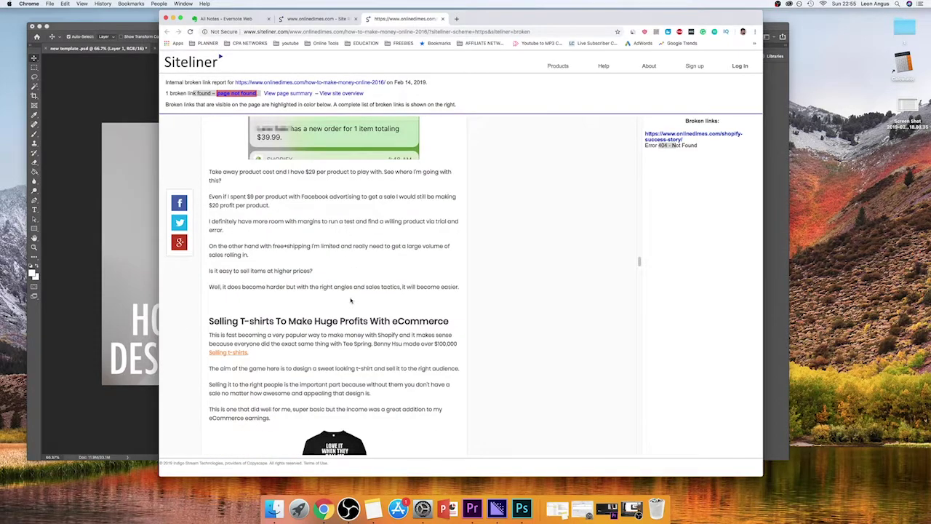
scroll(342, 305, up, 6)
scroll(341, 305, up, 4)
scroll(337, 305, up, 5)
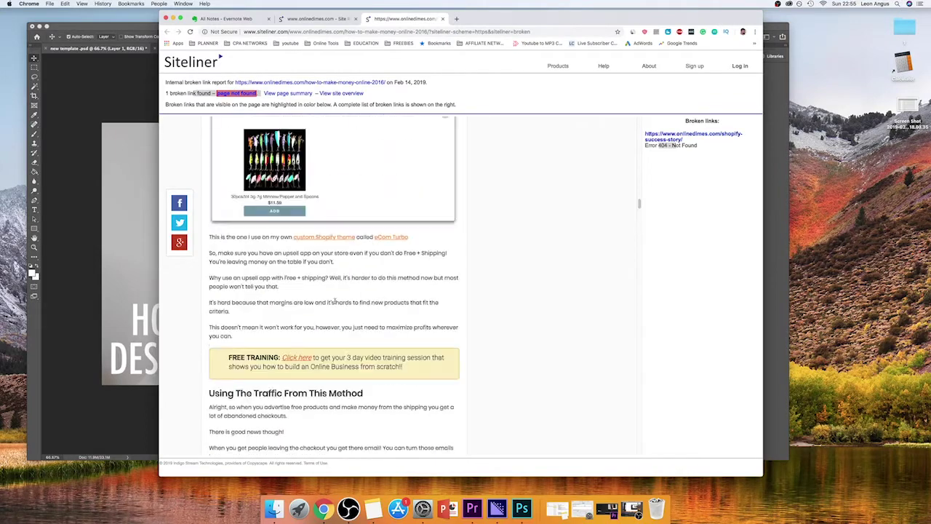
scroll(337, 304, up, 10)
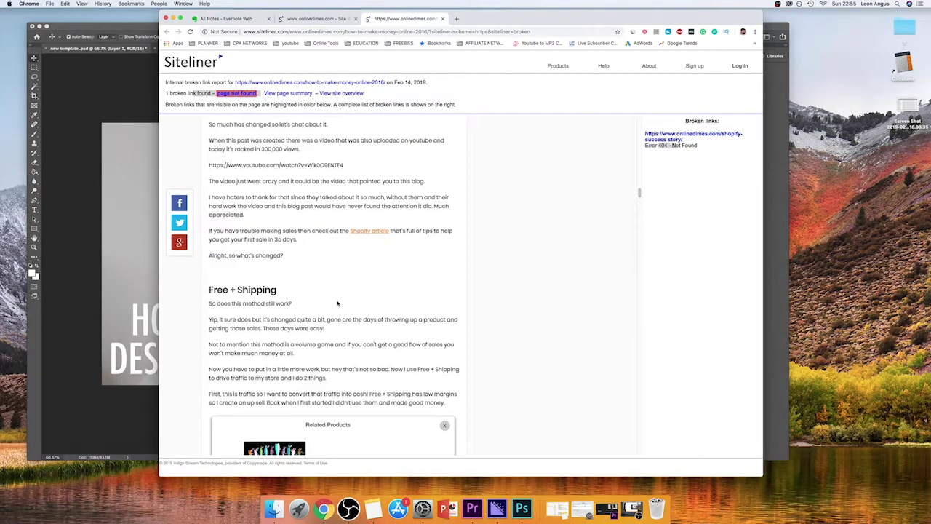
scroll(339, 300, up, 10)
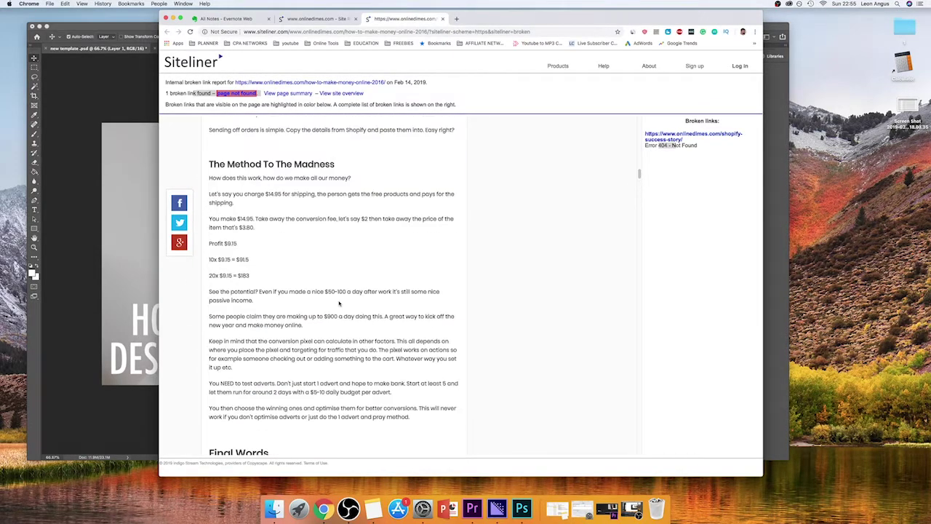
scroll(339, 303, up, 10)
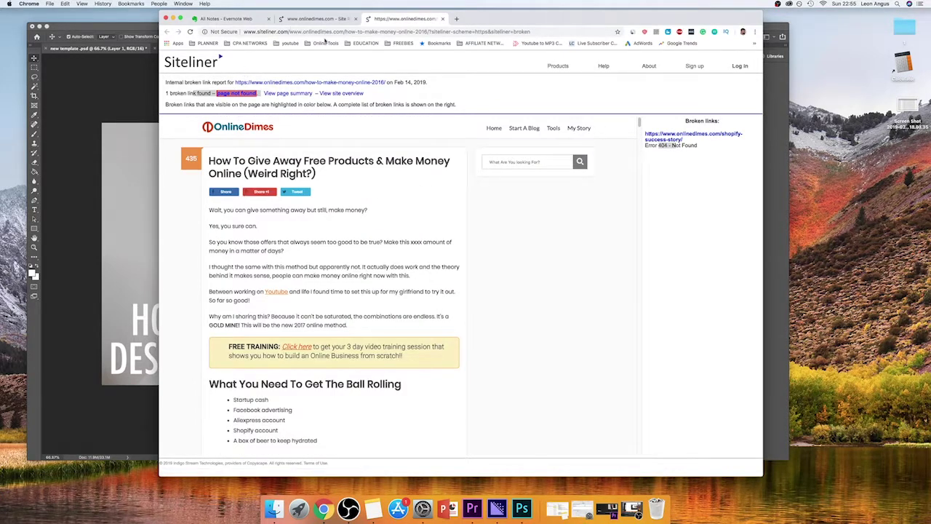
drag(289, 31, 432, 32)
key(ctrl+c)
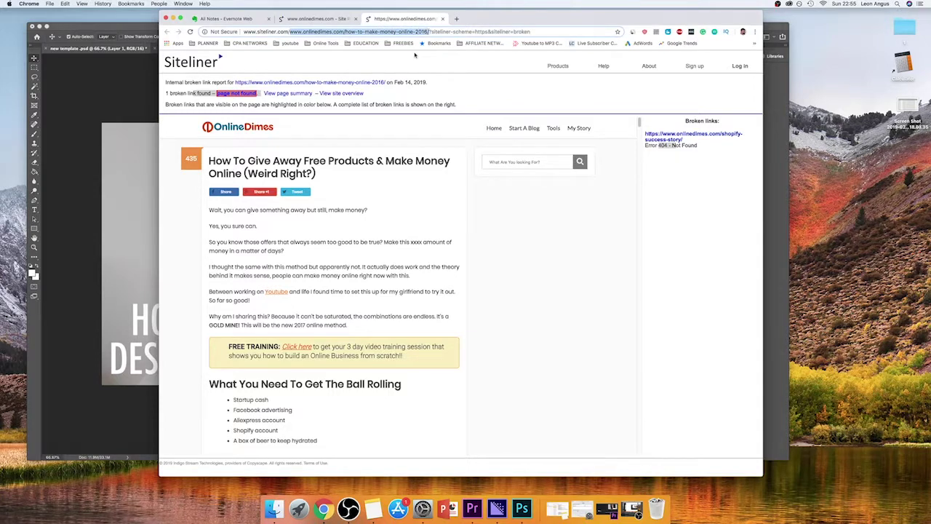
click(458, 18)
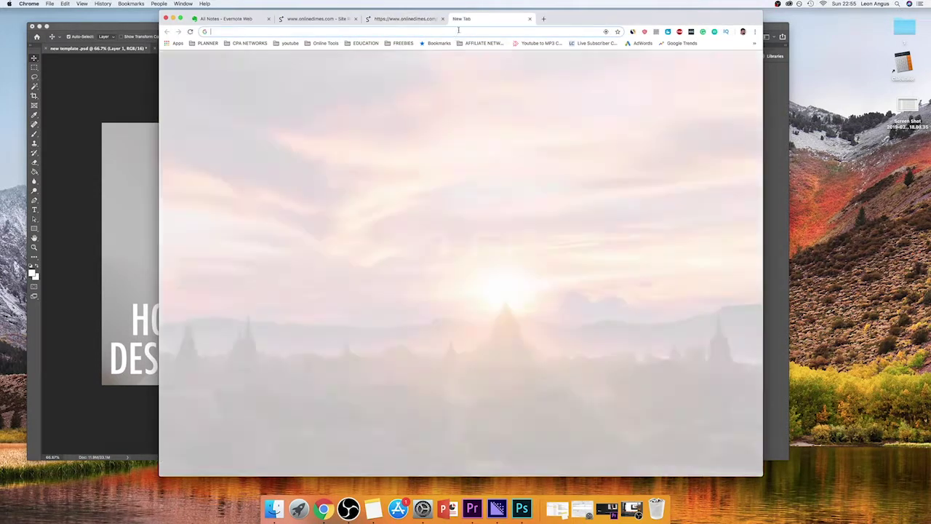
key(ctrl+v)
key(Return)
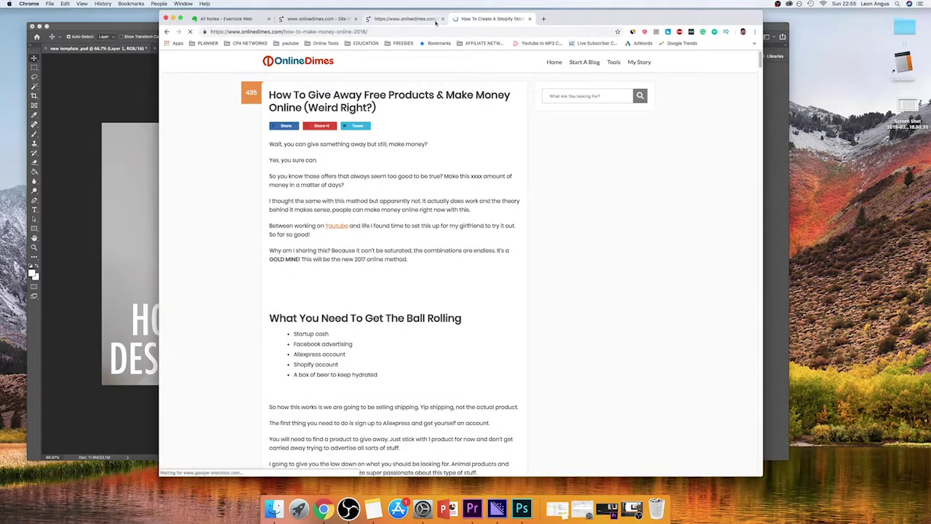
click(435, 19)
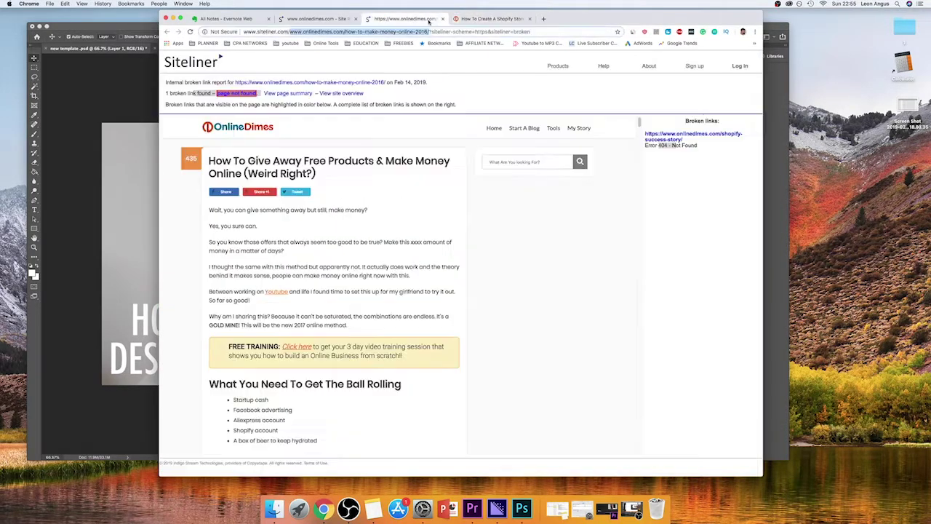
click(477, 19)
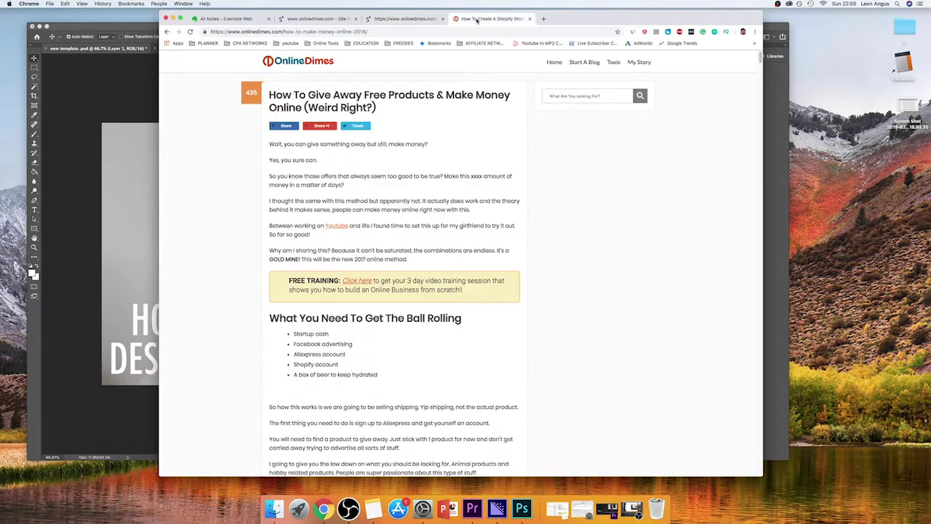
Search the live article for "shopify" after trying narrower terms such as "shopify s" and "shopify-s"
key(super+f)
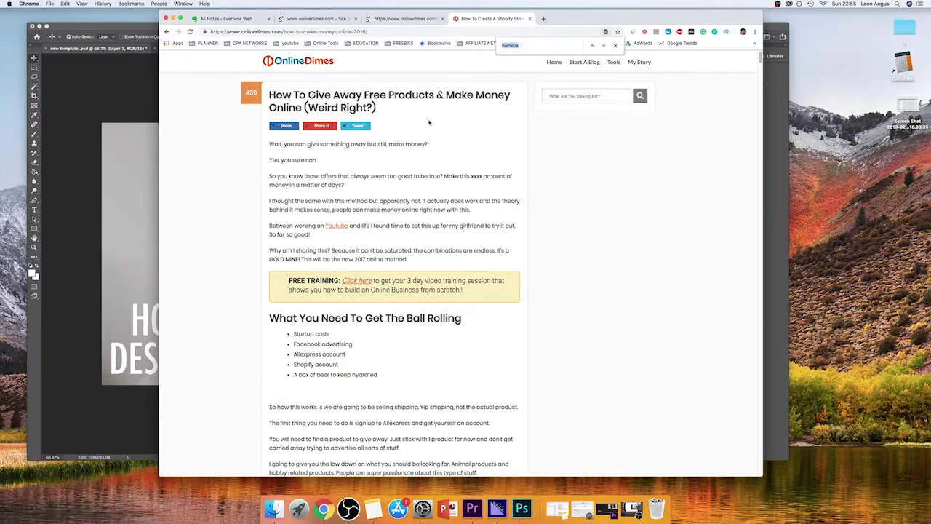
text(shopify su)
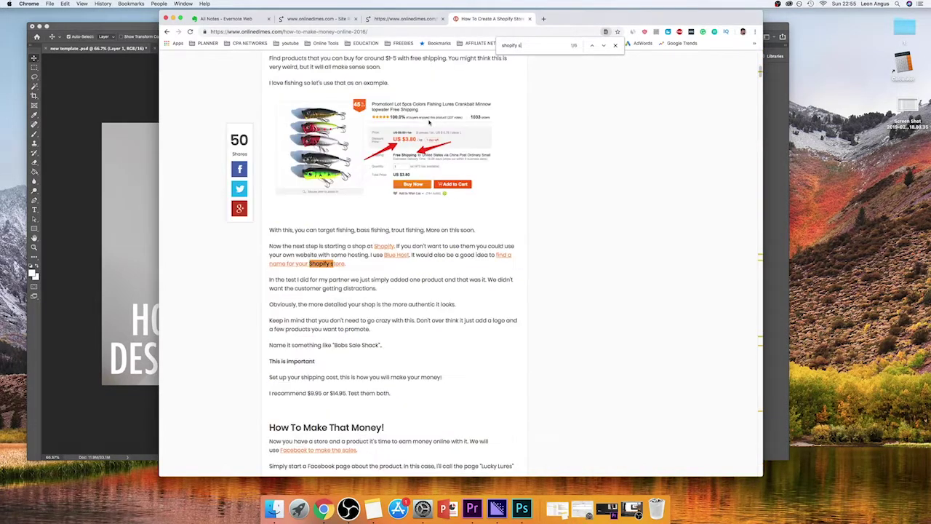
key(BackSpace)
key(BackSpace)
key(BackSpace)
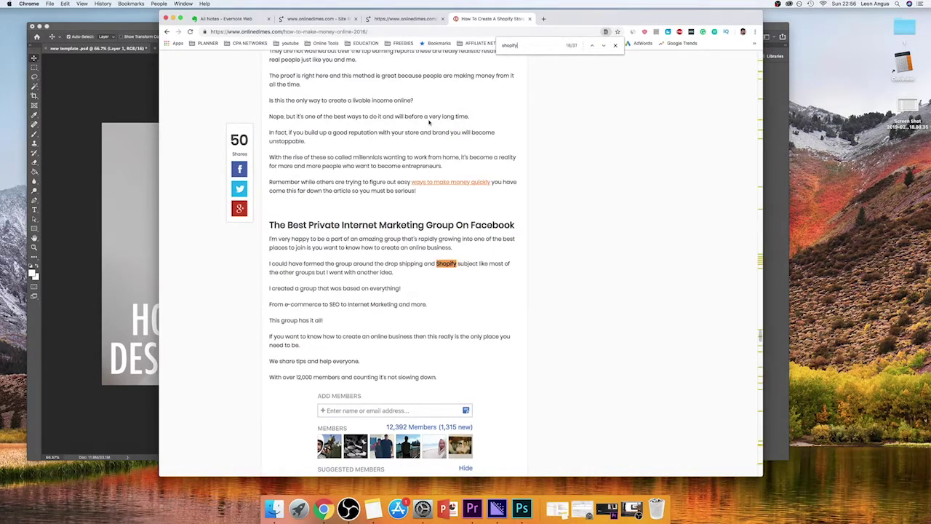
text(-s)
key(BackSpace)
key(BackSpace)
key(BackSpace)
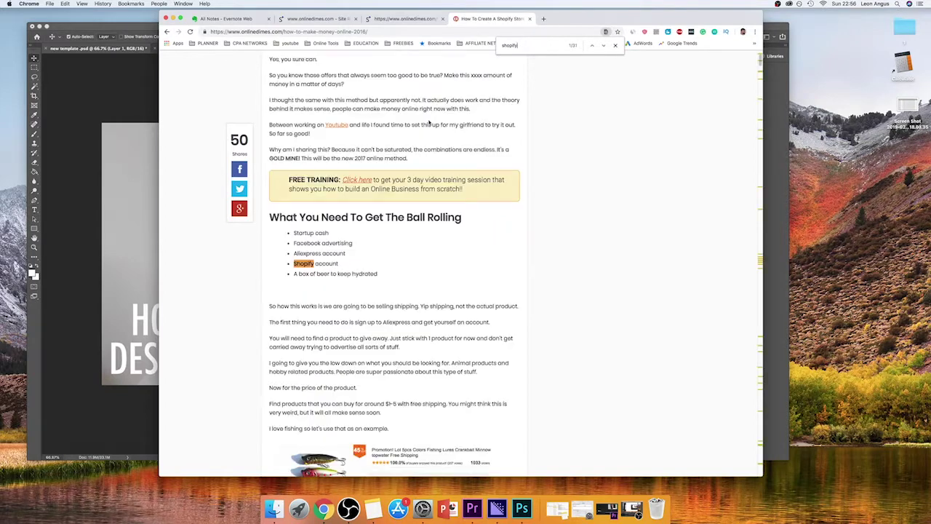
Dismiss the training pop-up and step through the "shopify" matches to look for the broken link
key(Return)
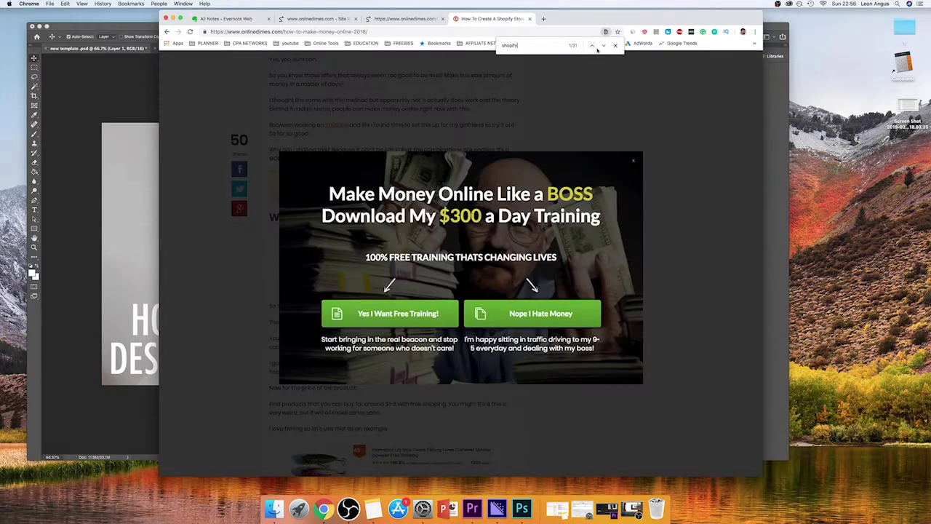
click(634, 163)
click(603, 46)
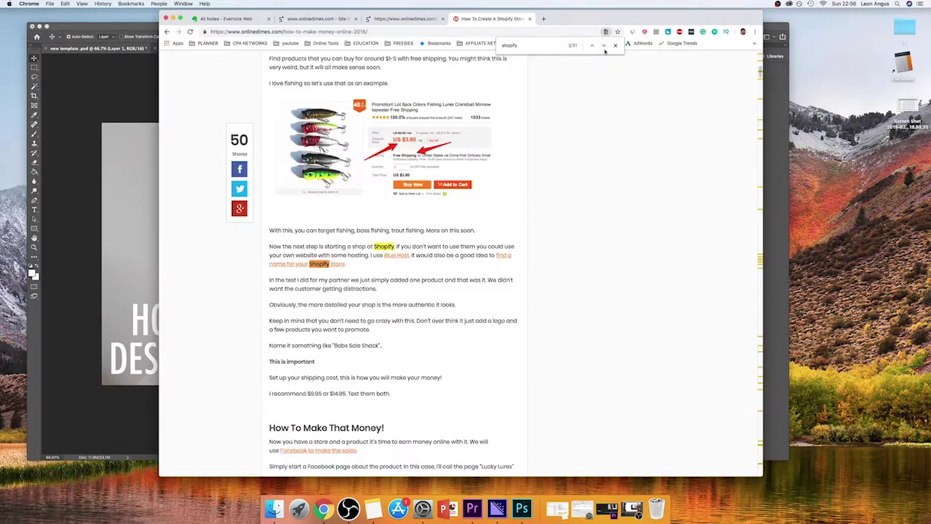
click(603, 46)
click(603, 46)
click(603, 46)
click(603, 45)
click(604, 46)
click(593, 47)
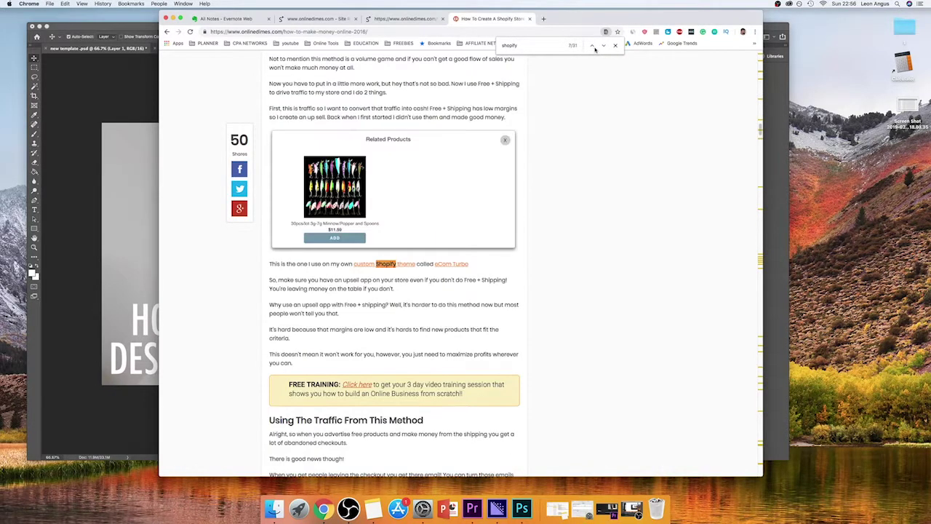
End the page search, close the live article, and return to Siteliner's Broken Links list
click(616, 46)
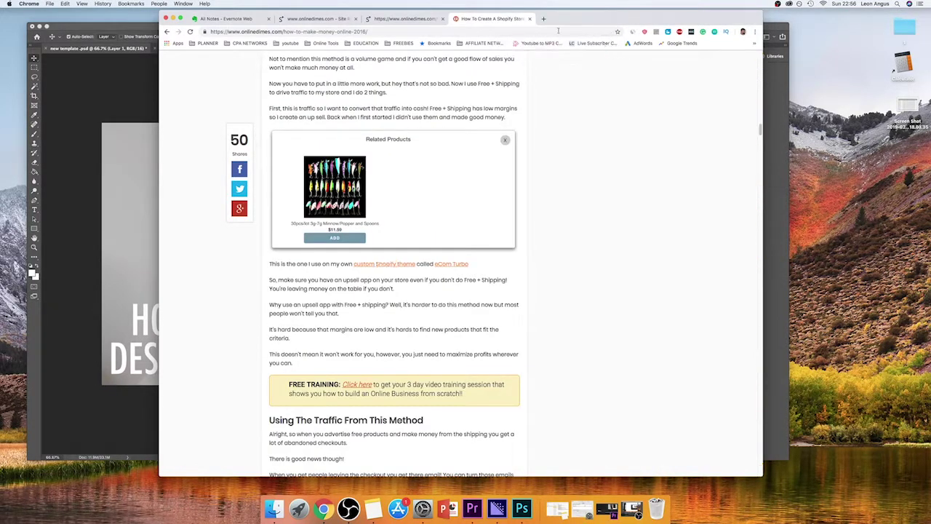
click(530, 19)
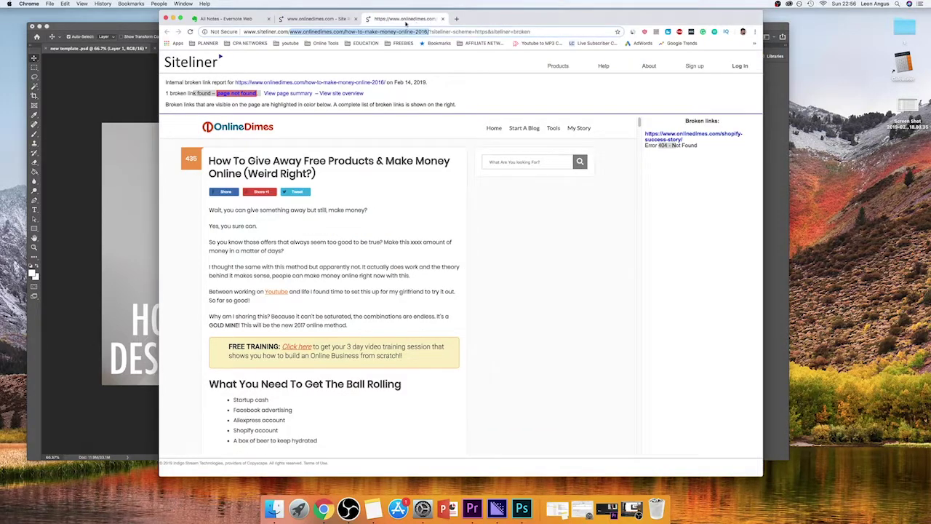
click(334, 20)
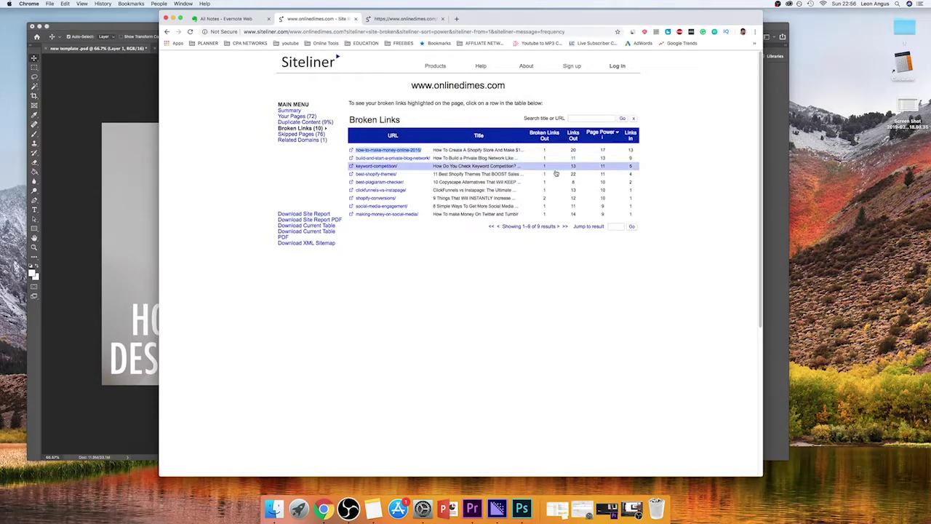
Open the broken link report for build-and-start-a-private-blog-network/ in a new tab and close the previous article's report
right_click(412, 158)
click(430, 160)
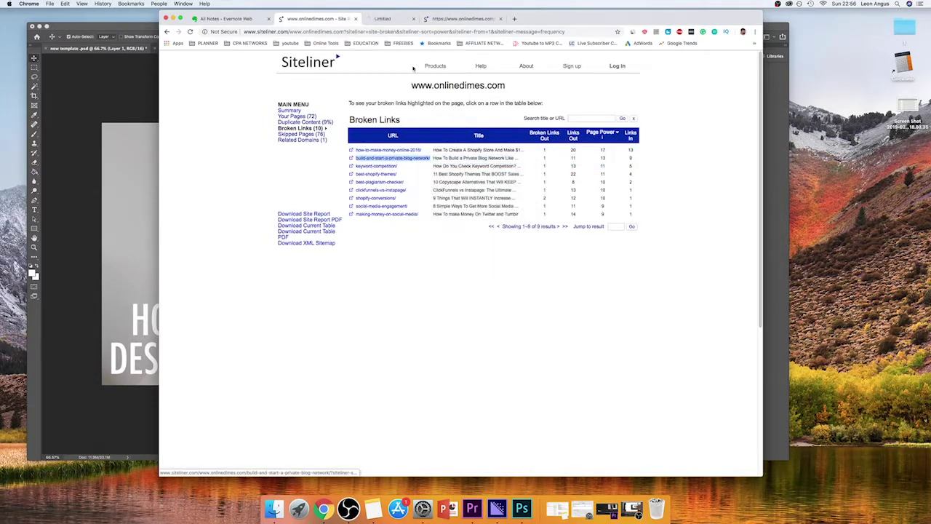
click(399, 19)
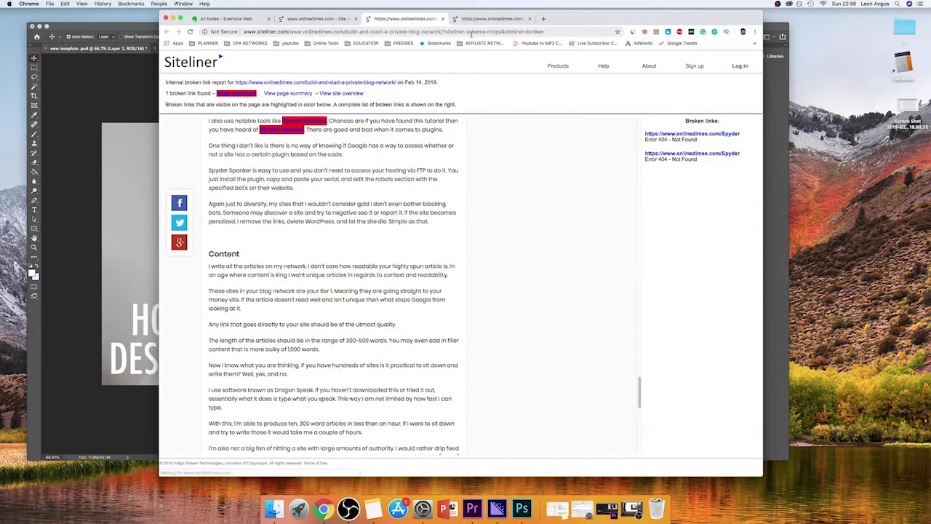
click(511, 20)
click(530, 19)
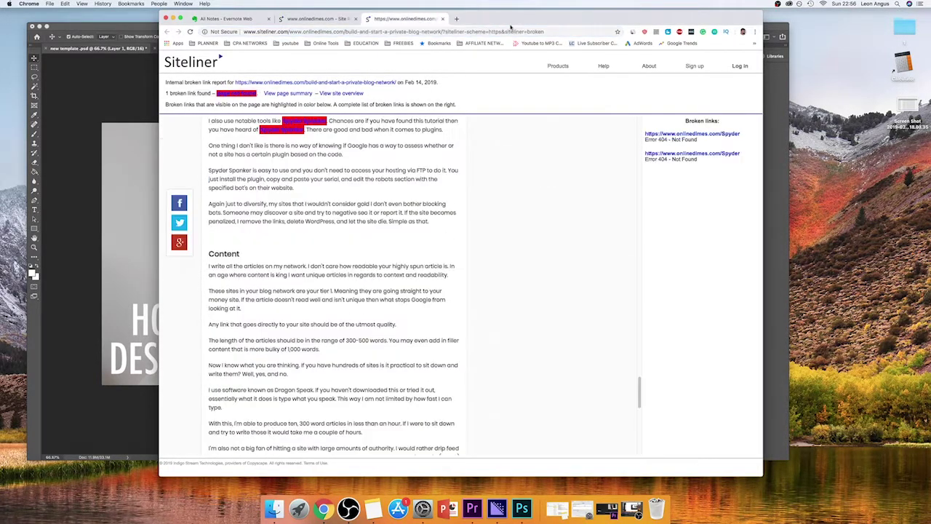
scroll(391, 128, up, 3)
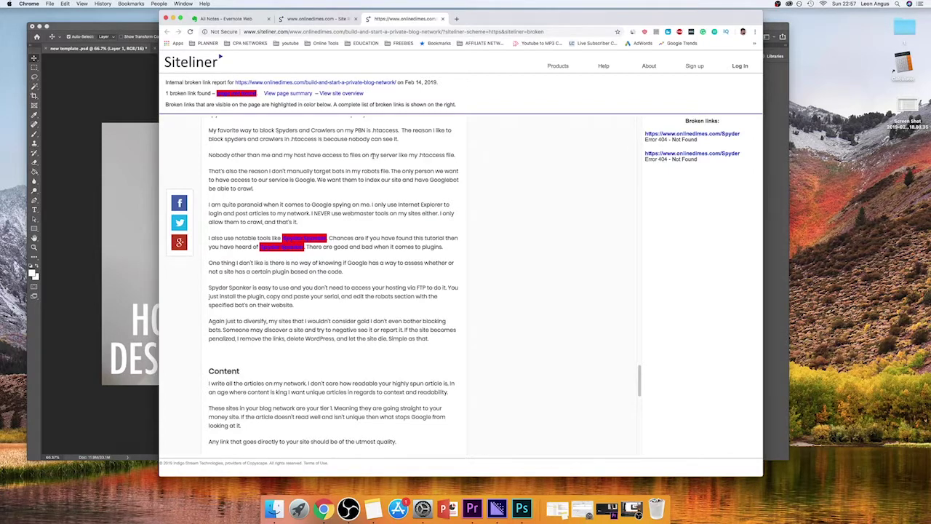
key(super+f)
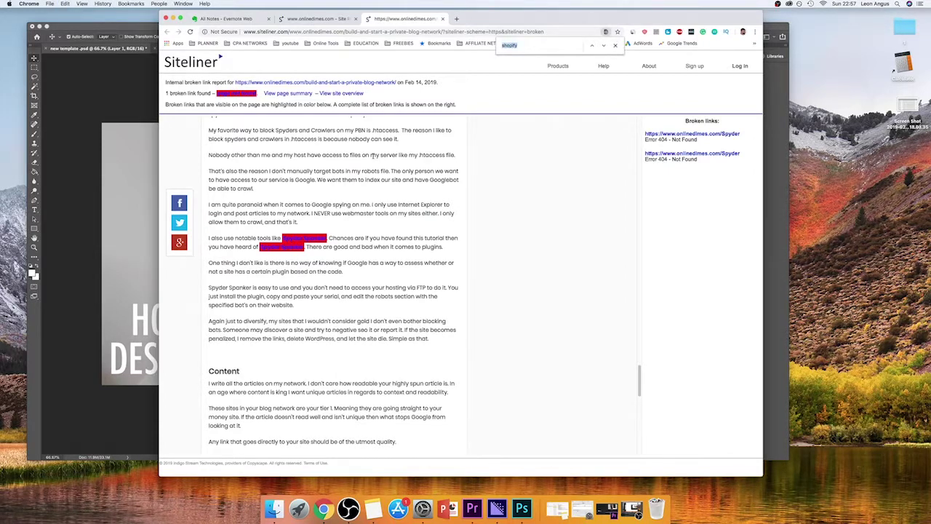
key(BackSpace)
text(kfjh;k)
key(BackSpace)
key(BackSpace)
key(BackSpace)
key(BackSpace)
key(BackSpace)
key(BackSpace)
Look through the private blog network article preview from its title down to find the highlighted broken links
scroll(480, 136, up, 20)
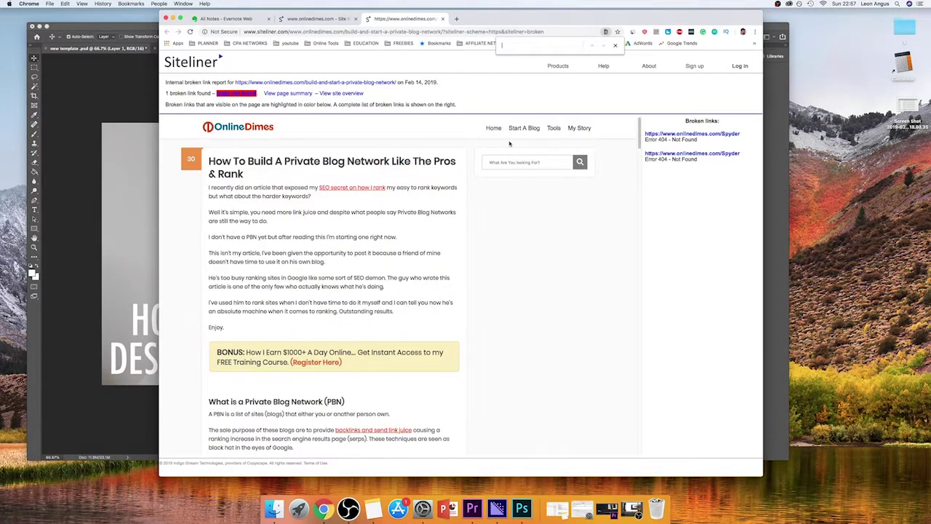
scroll(504, 186, down, 20)
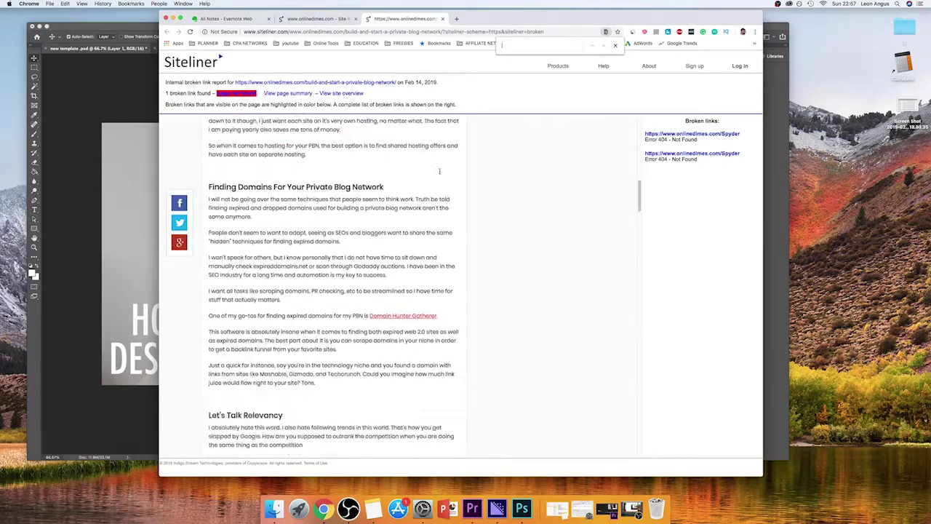
scroll(440, 173, down, 15)
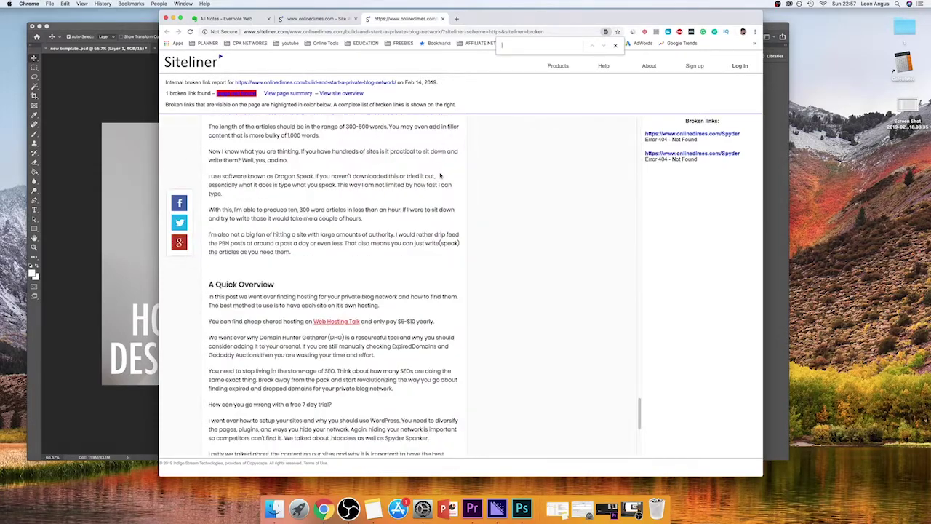
scroll(440, 173, up, 5)
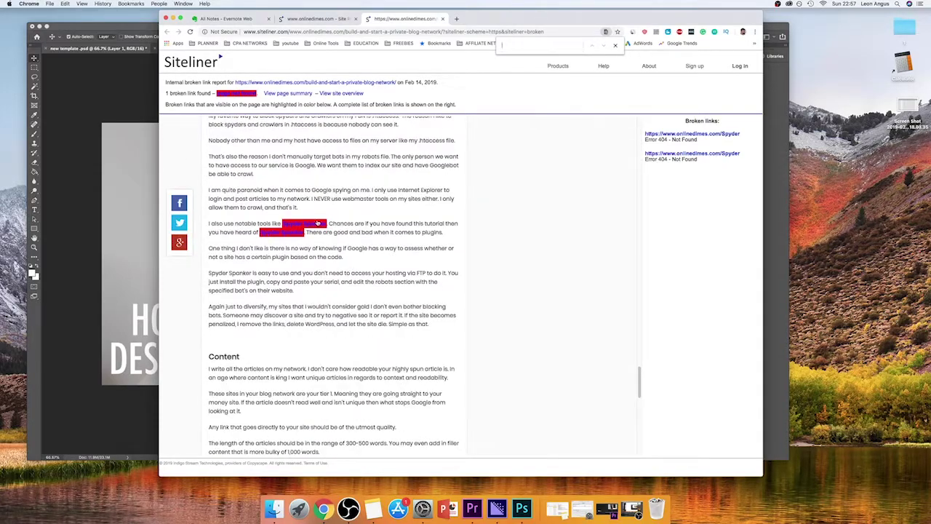
Open the first highlighted link after "notable tools like" in a new tab and inspect its address and landing page
right_click(313, 224)
click(342, 225)
click(484, 19)
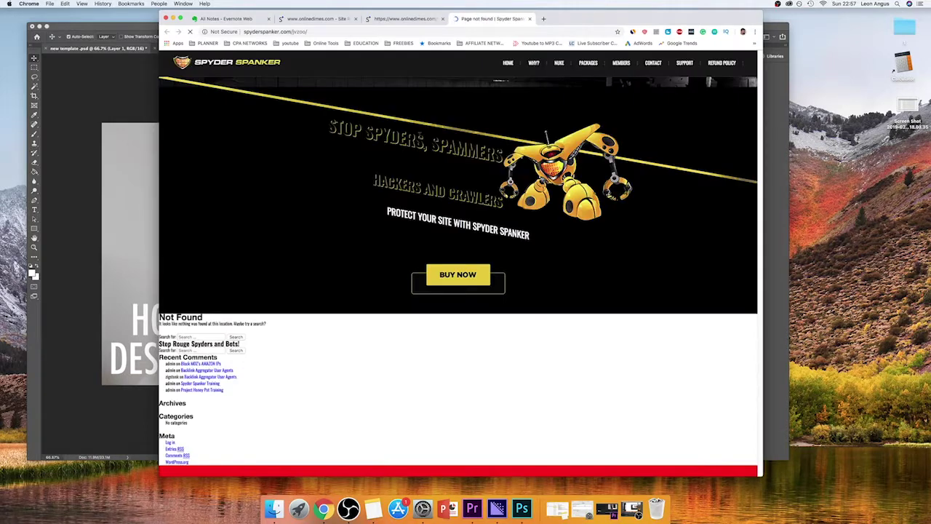
click(249, 31)
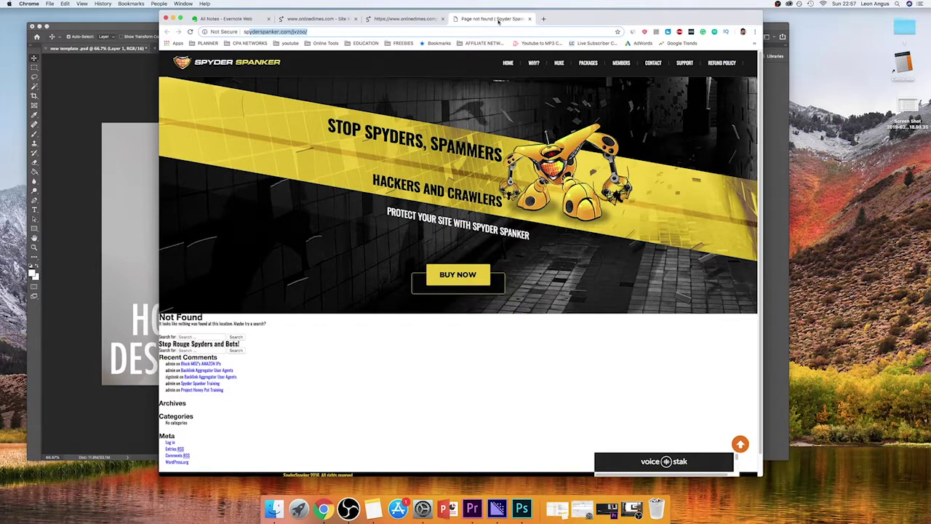
scroll(493, 64, down, 1)
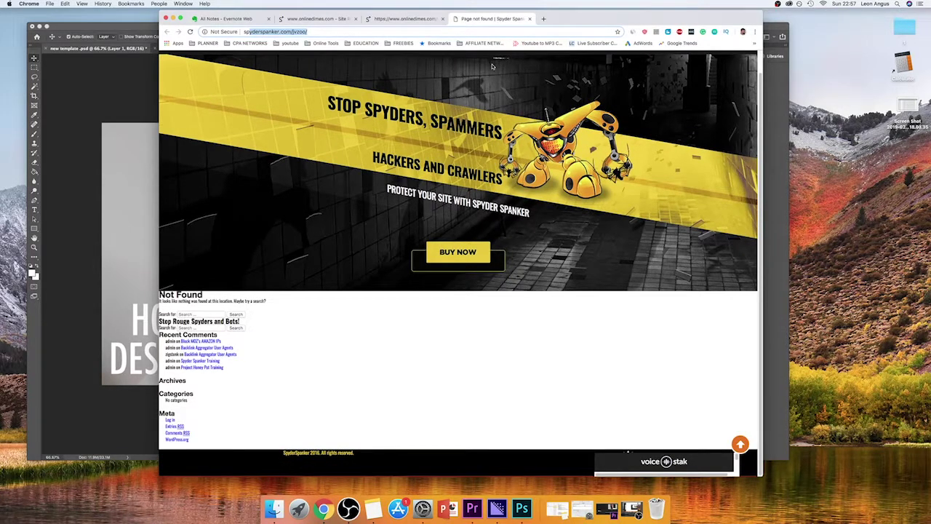
Examine the Spyder Spanker page's Not Found heading and /jvzoo/ address, comparing them with the private blog network report
drag(158, 292, 204, 296)
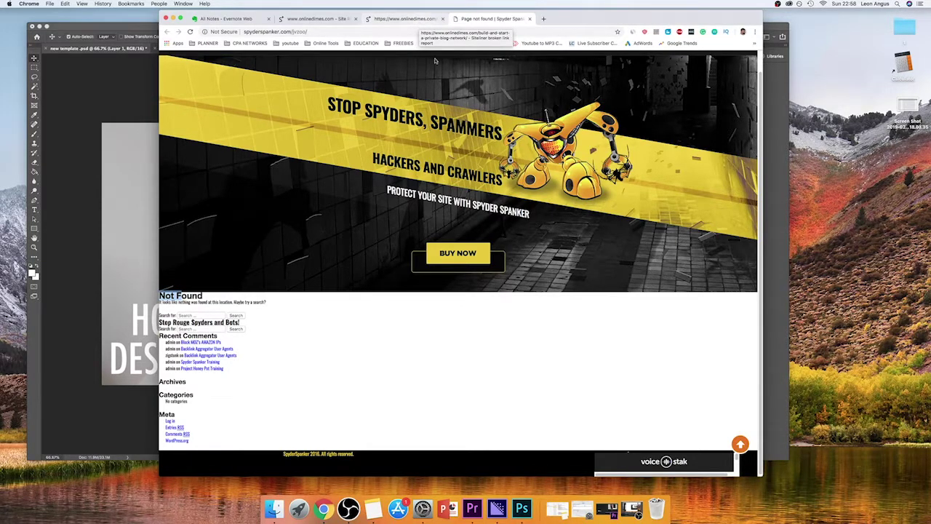
click(414, 22)
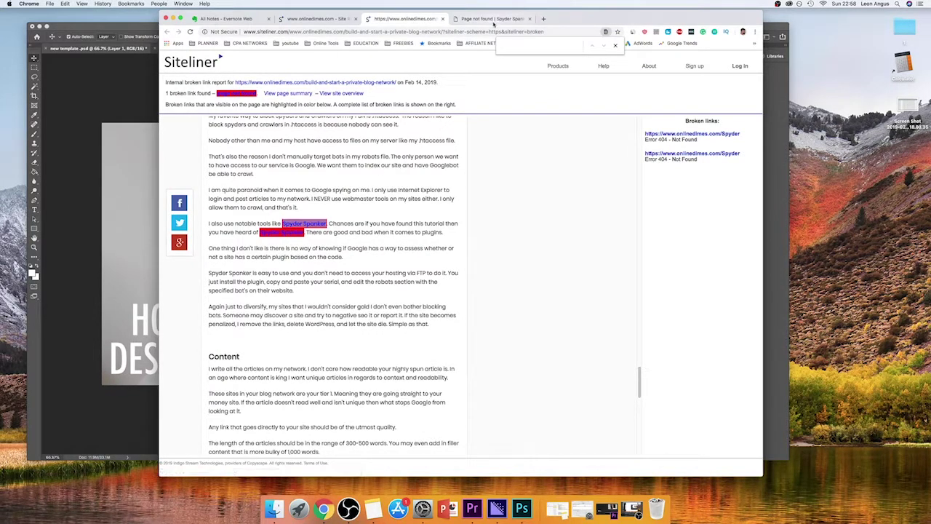
click(492, 19)
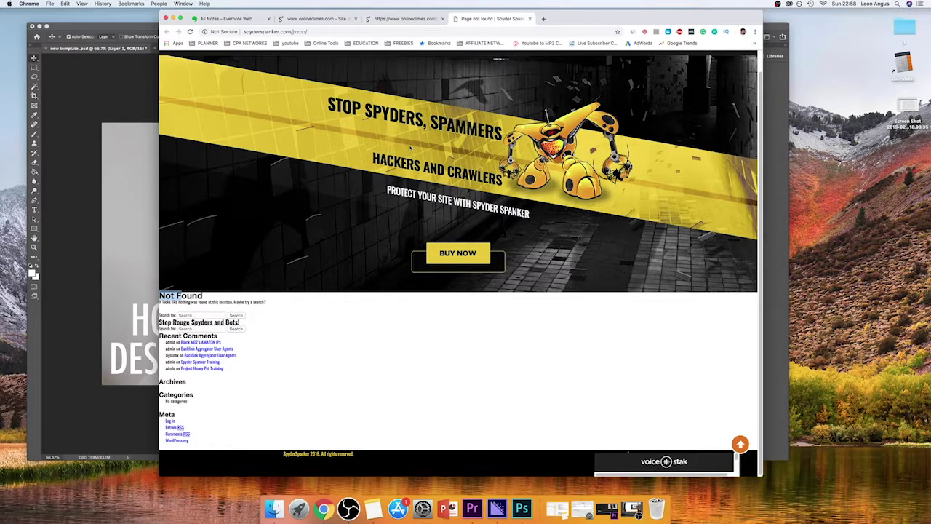
drag(292, 32, 322, 31)
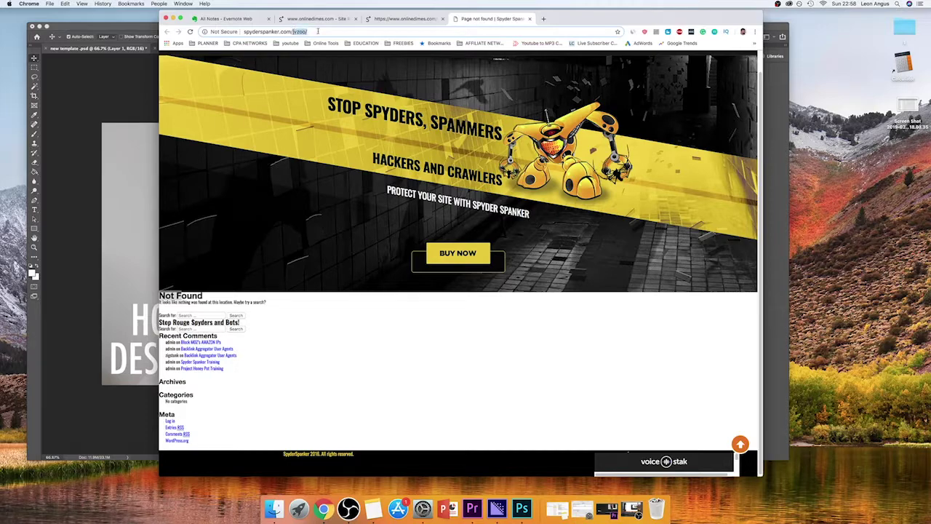
key(super+f)
click(428, 21)
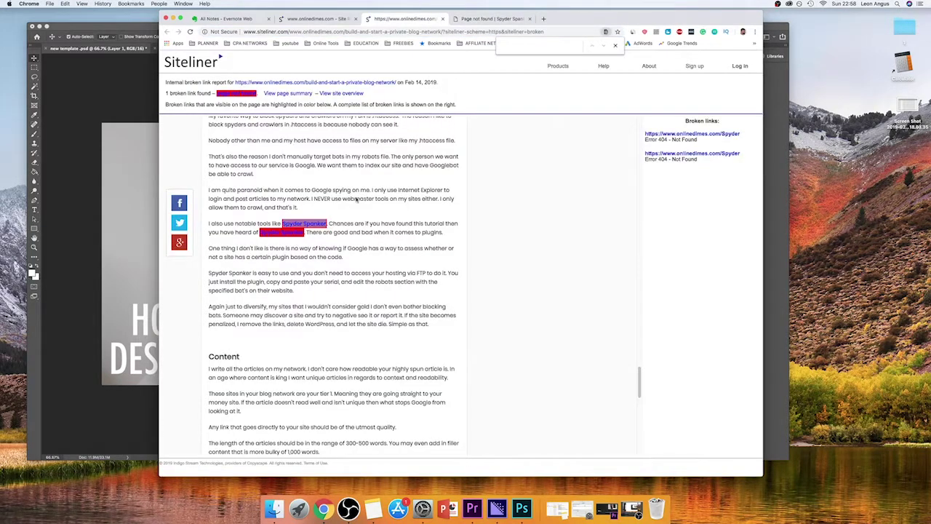
scroll(366, 185, up, 10)
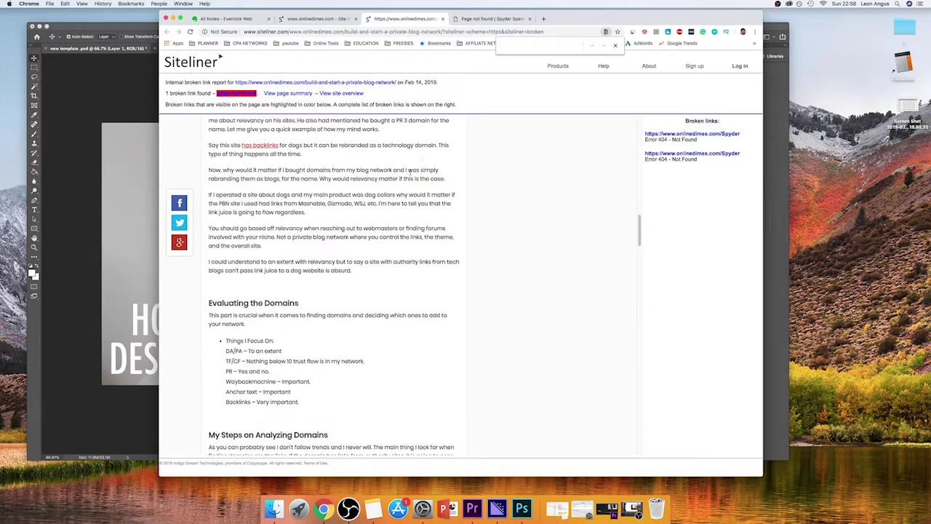
Close the Spyder Spanker page and return to Siteliner's Broken Links list
click(510, 18)
click(529, 18)
click(339, 20)
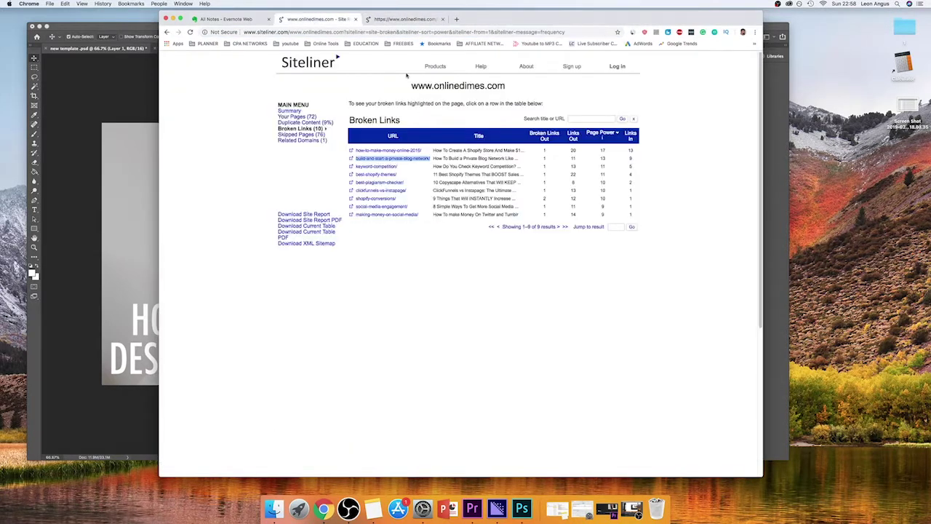
Open the broken link report for keyword-competition/ in a new tab, close the private blog network report, and find the highlighted link
right_click(391, 168)
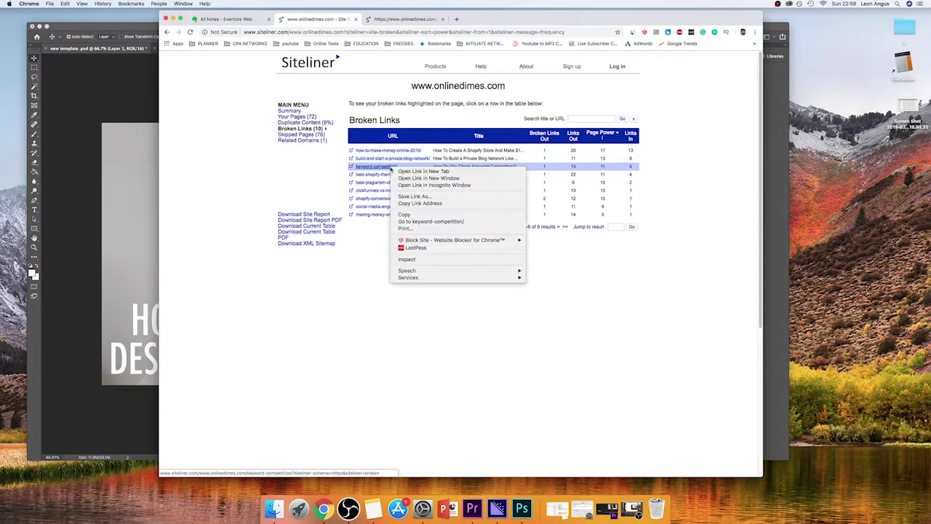
click(403, 20)
click(516, 20)
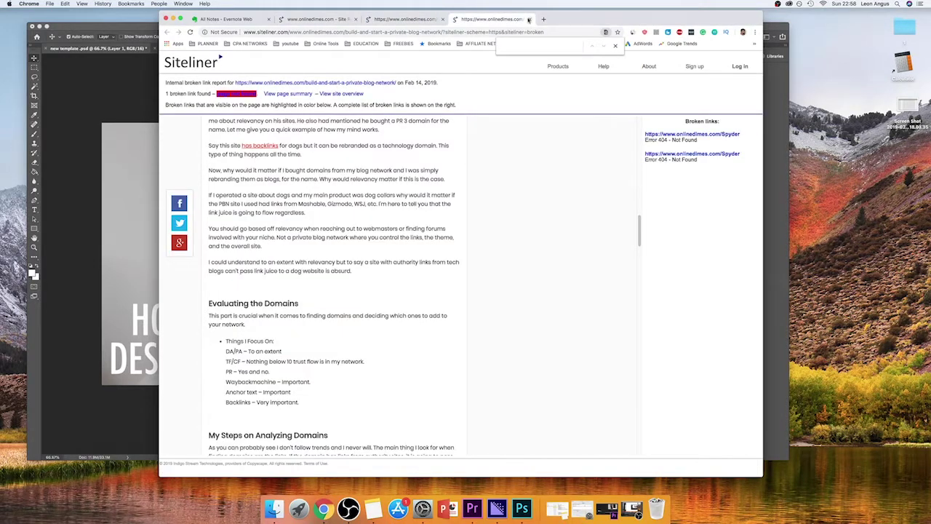
click(529, 19)
scroll(363, 127, up, 1)
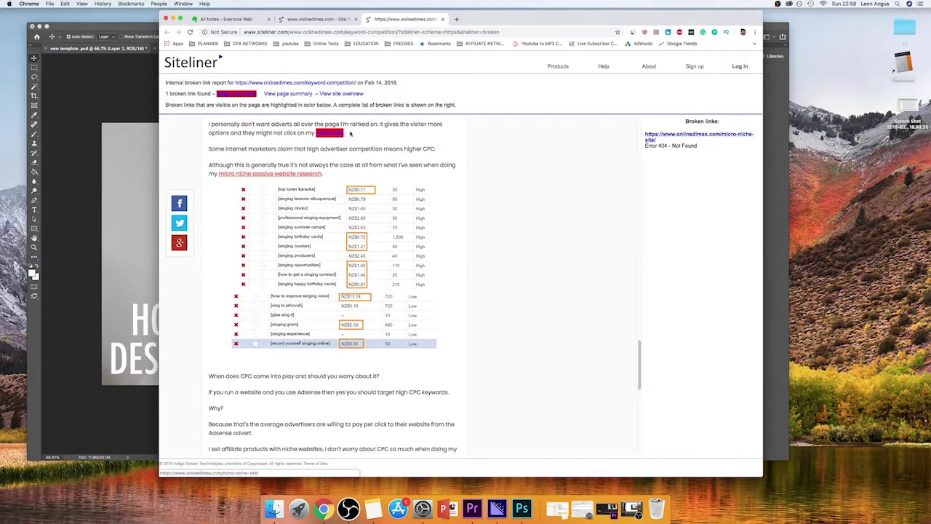
Open the listed broken link onlinedimes.com/micro-niche-site/ in a new tab, view its page, and return to the report
right_click(691, 135)
click(717, 135)
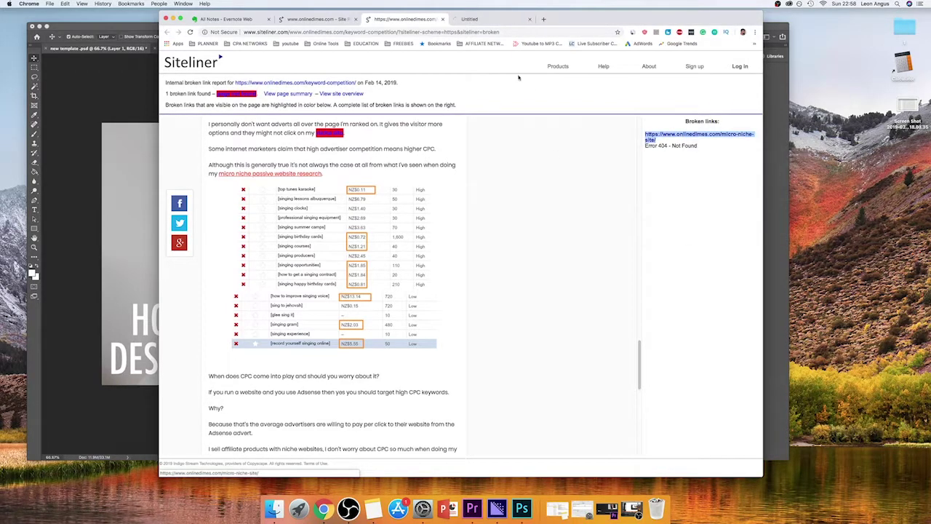
click(483, 19)
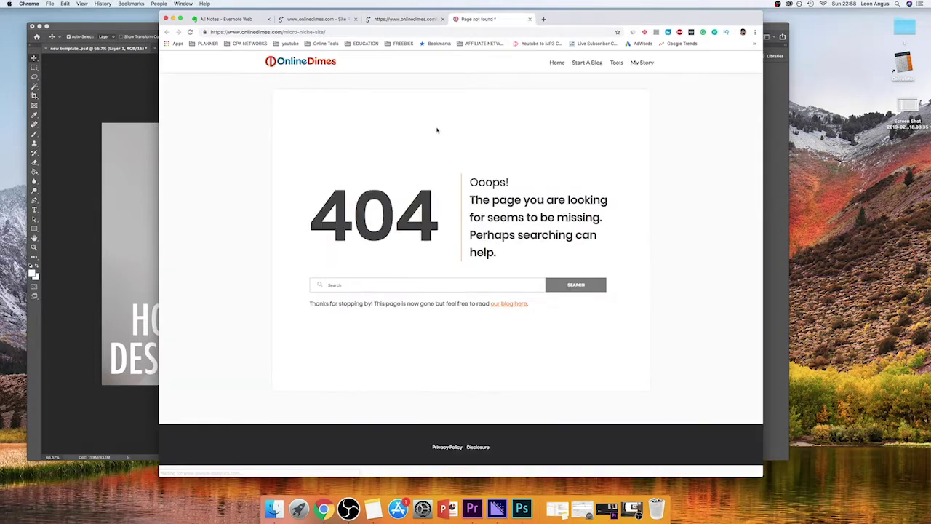
click(393, 18)
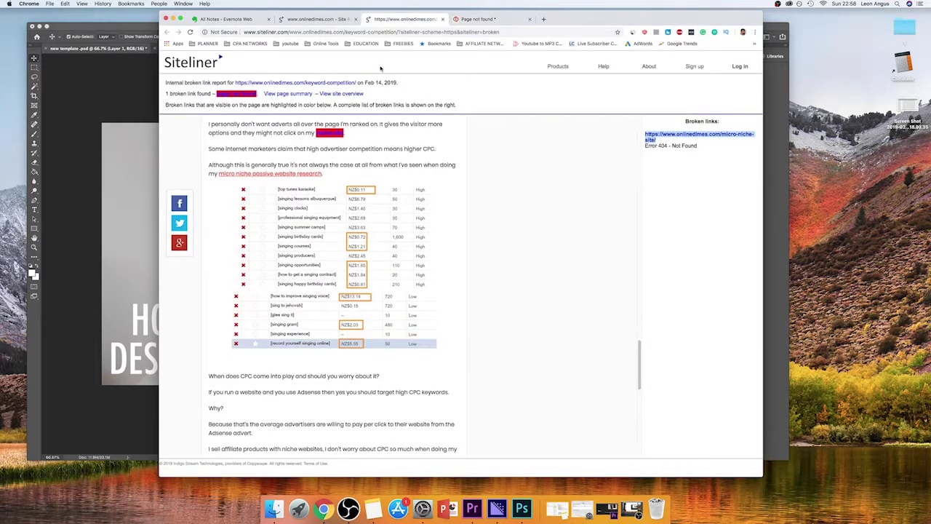
Open the highlighted "niche site" link from the article in another tab, then close both micro-niche-site pages
right_click(336, 133)
click(361, 137)
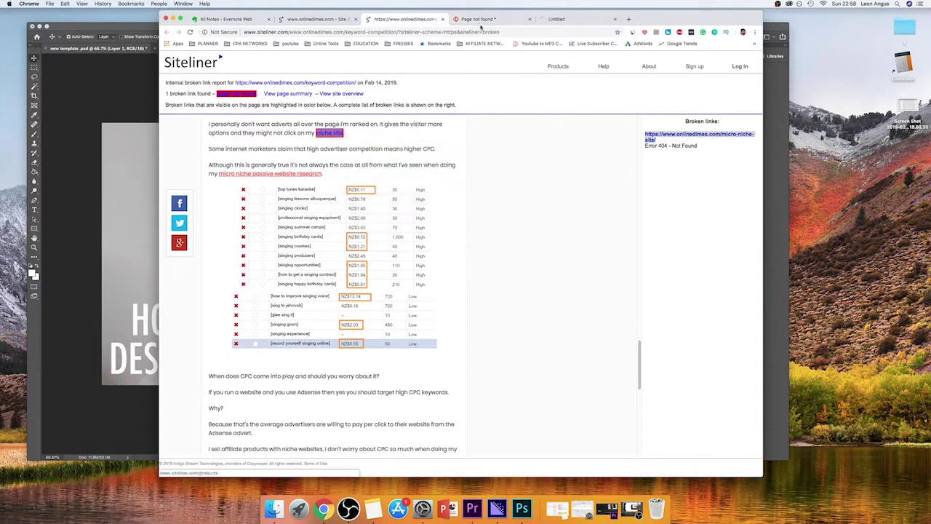
click(575, 20)
click(617, 19)
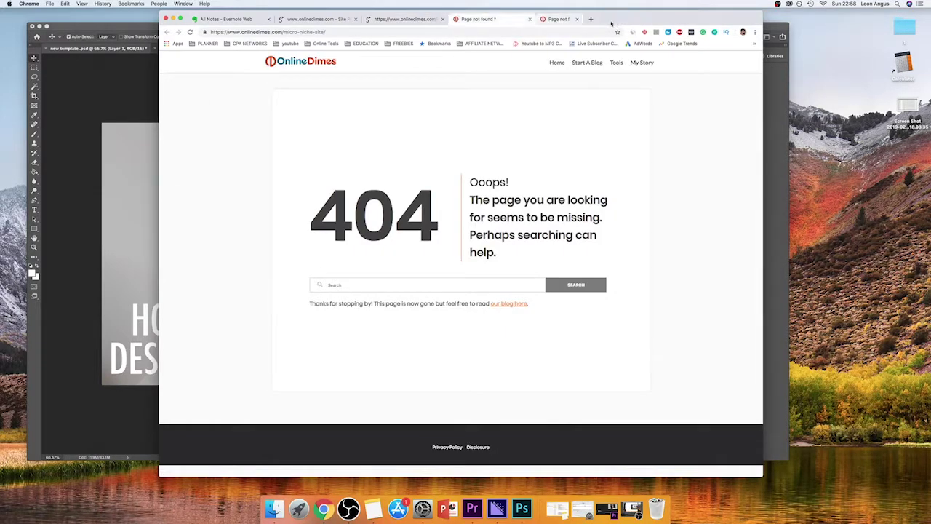
click(531, 20)
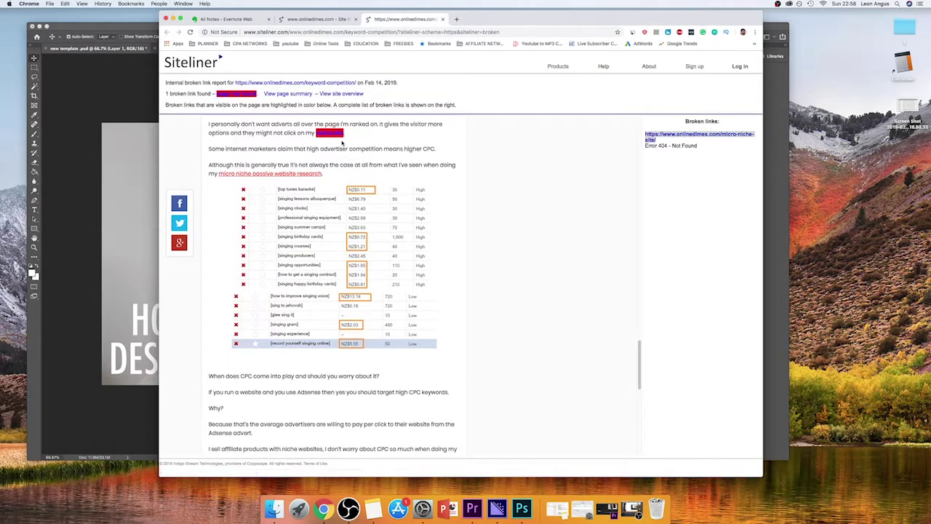
Mark the sentence containing the highlighted niche site link and look through the rest of the keyword competition article
drag(267, 134, 354, 135)
click(354, 134)
scroll(408, 175, down, 1)
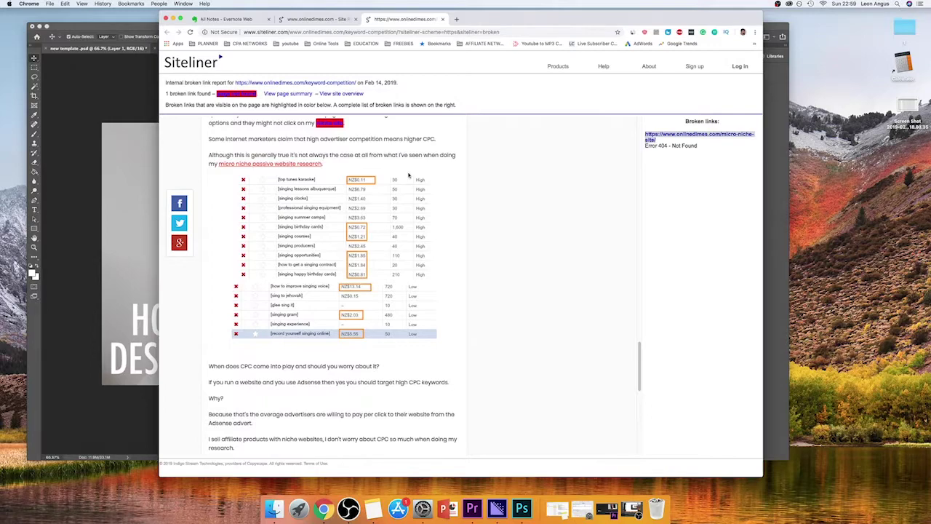
scroll(411, 179, down, 15)
scroll(454, 183, up, 10)
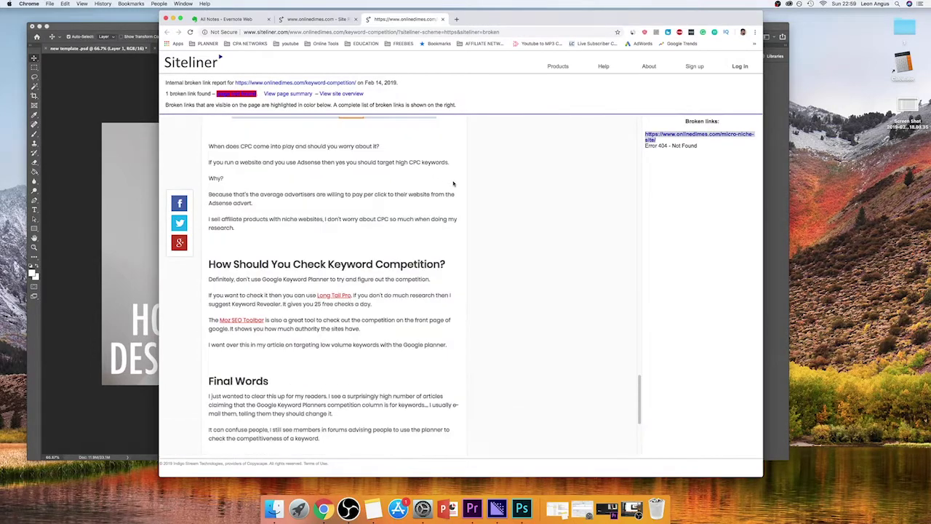
Open Siteliner's Contact Us page in a new tab as an example contact form
mouse_move(622, 67)
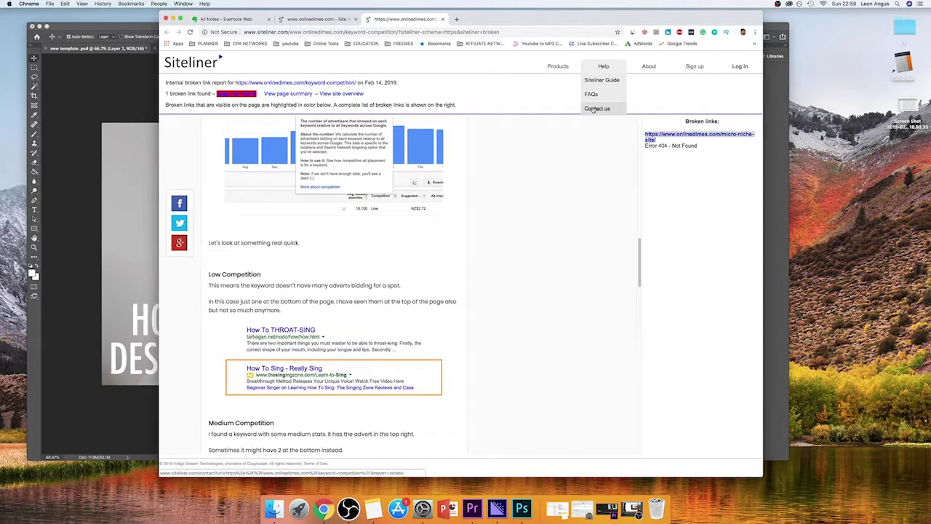
right_click(593, 109)
click(608, 113)
click(481, 20)
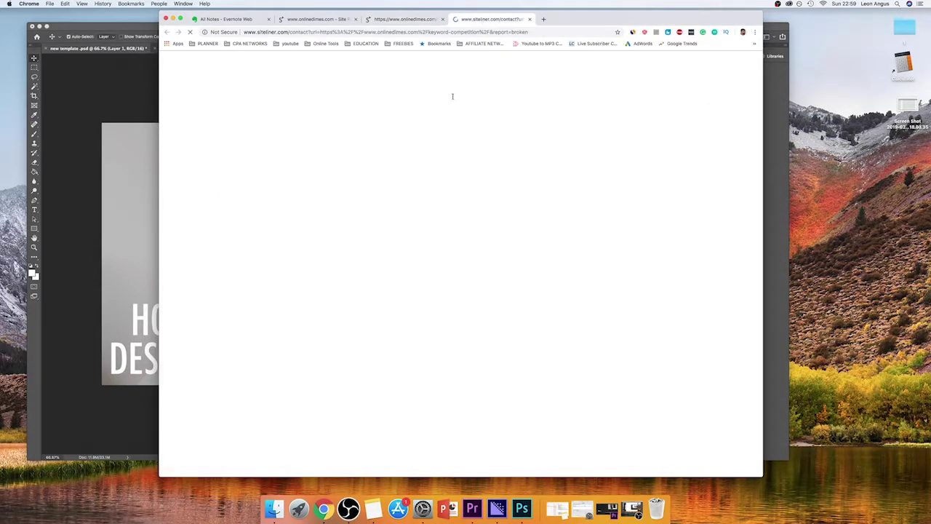
Copy the keyword-competition report's address and return to the Contact Us form
click(406, 19)
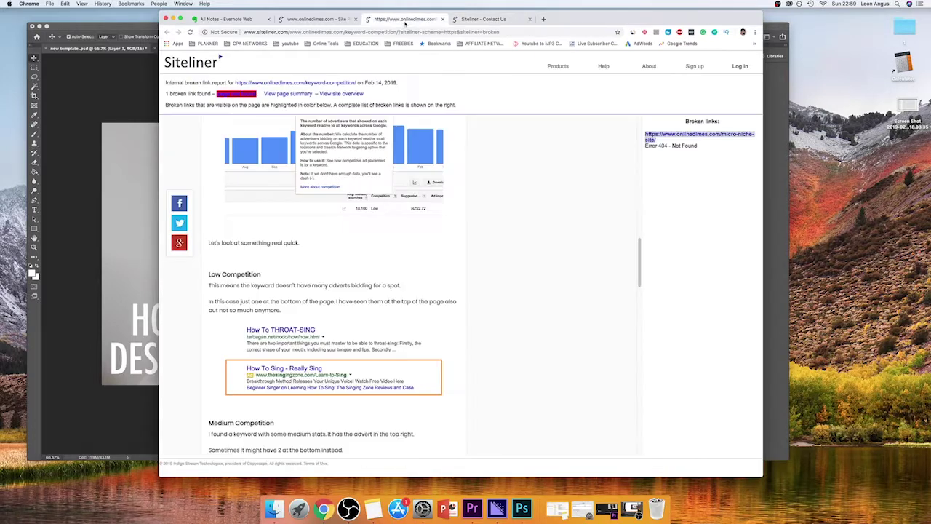
click(370, 32)
key(super+c)
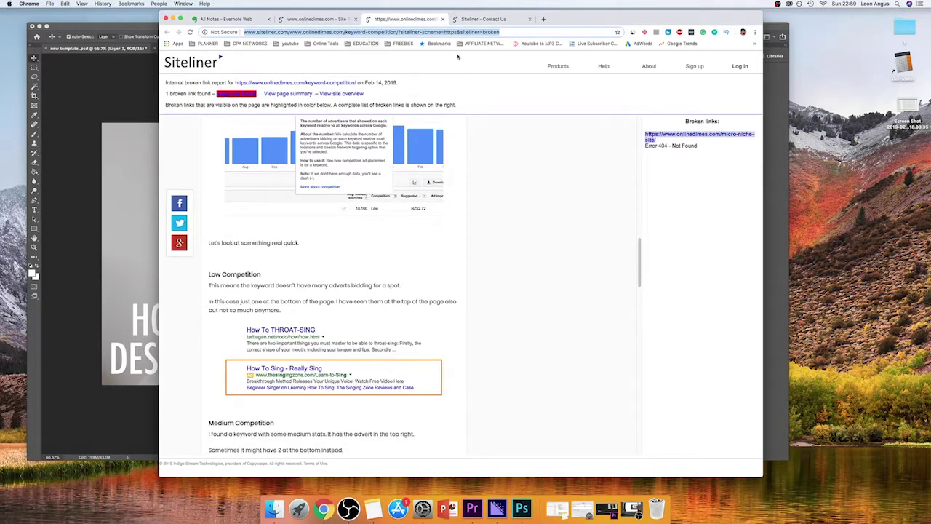
click(486, 20)
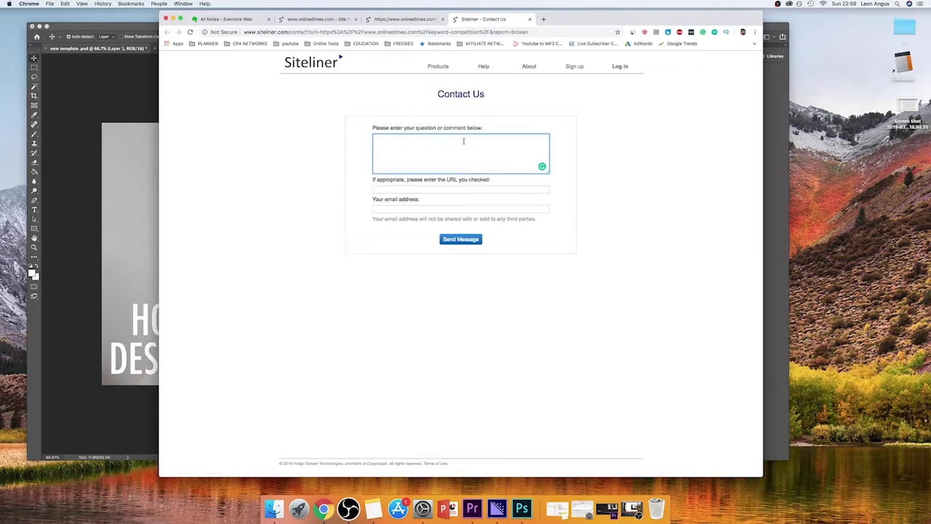
Begin the contact message with "Just a quick message regarding" followed by the copied report address
text(Th)
key(BackSpace)
key(BackSpace)
key(BackSpace)
text(ust a quick message i)
text(egarding)
key(super+v)
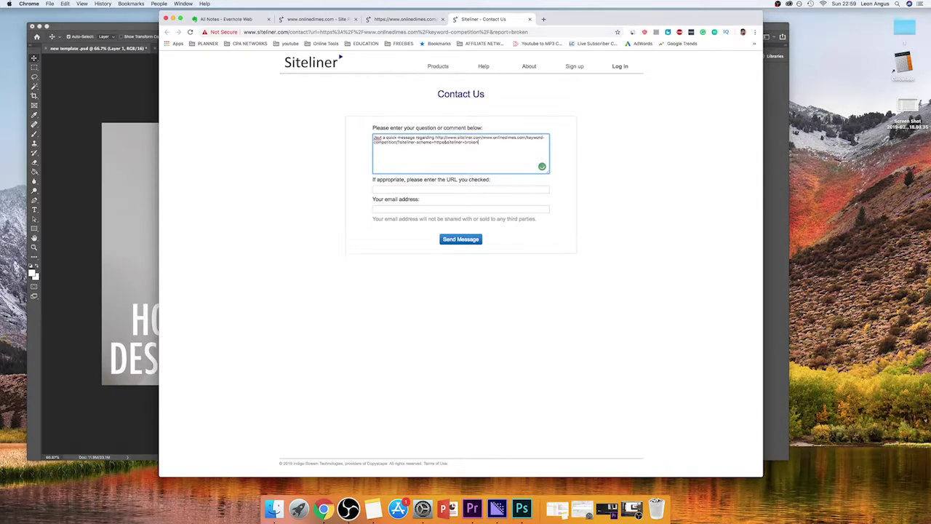
key(Return)
key(Return)
drag(484, 137, 524, 137)
key(BackSpace)
key(BackSpace)
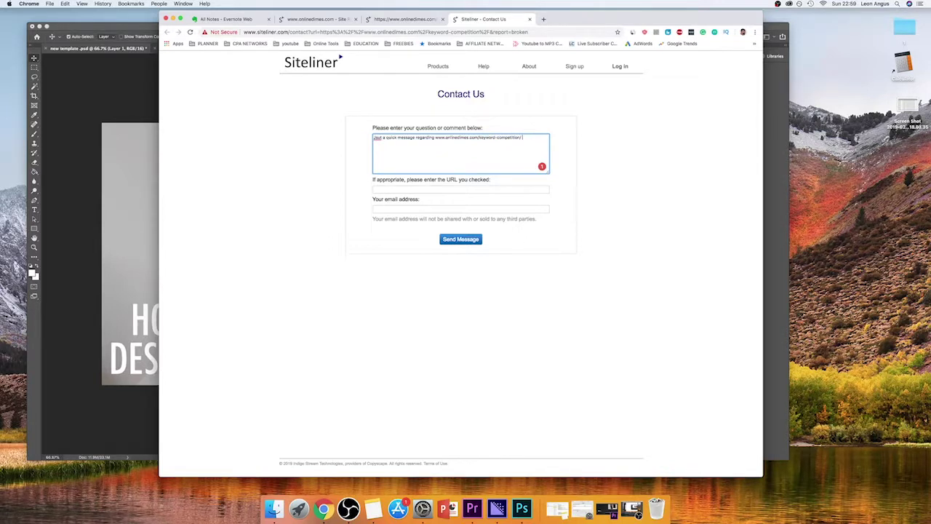
Add the line "I can see your link is broken" to the message and cancel the computer's scheduled sleep
text(I can)
key(BackSpace)
key(BackSpace)
key(BackSpace)
text(I can see your link is broken and)
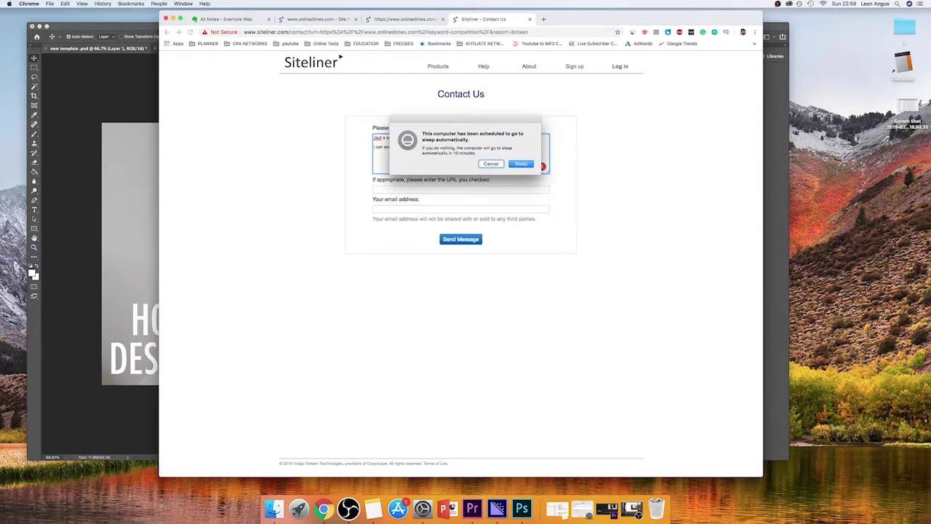
key(Escape)
key(BackSpace)
key(BackSpace)
key(BackSpace)
text(owjorjepojfpiewjpg)
key(BackSpace)
key(BackSpace)
key(BackSpace)
key(BackSpace)
key(BackSpace)
key(BackSpace)
key(BackSpace)
key(BackSpace)
key(BackSpace)
key(BackSpace)
key(BackSpace)
key(BackSpace)
key(BackSpace)
key(BackSpace)
key(BackSpace)
key(BackSpace)
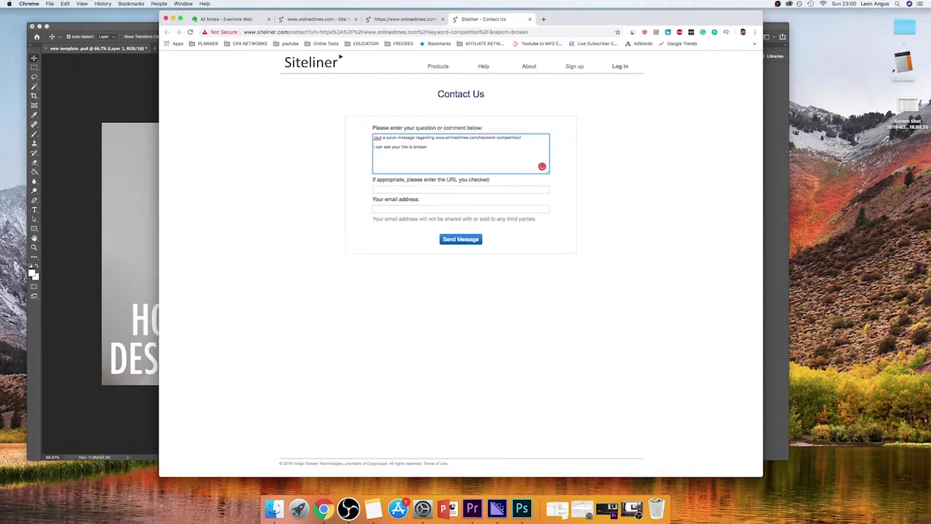
Finish the message line with "and wanted to give you a heads up." and tidy the line spacing
text(nd wanted to give you a heads up)
key(BackSpace)
key(BackSpace)
key(BackSpace)
key(BackSpace)
key(BackSpace)
key(BackSpace)
key(BackSpace)
key(Return)
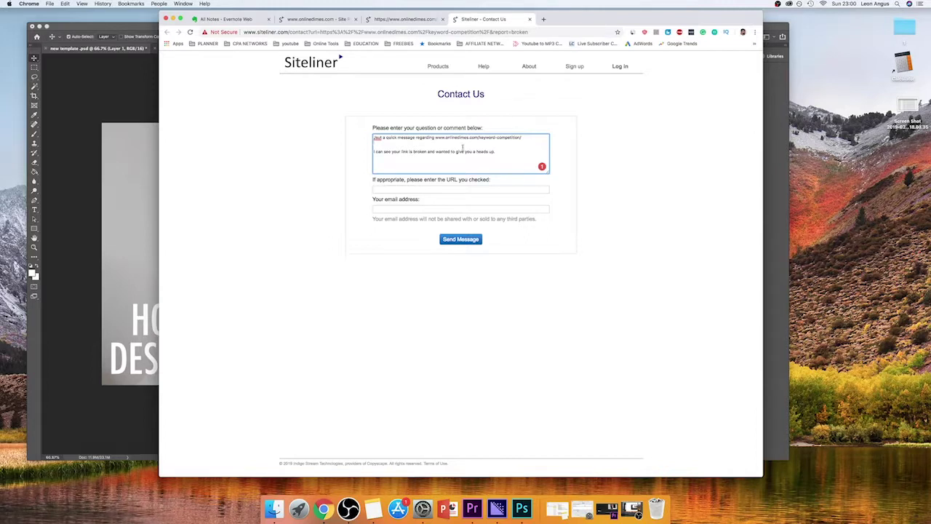
key(BackSpace)
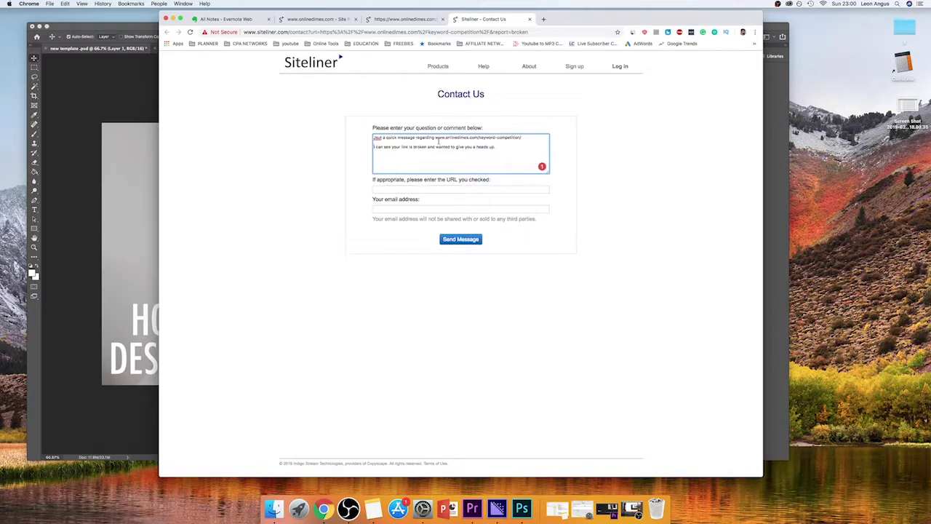
Capture a screenshot of the highlighted broken link's paragraph in the keyword-competition report and return to the contact form
click(405, 19)
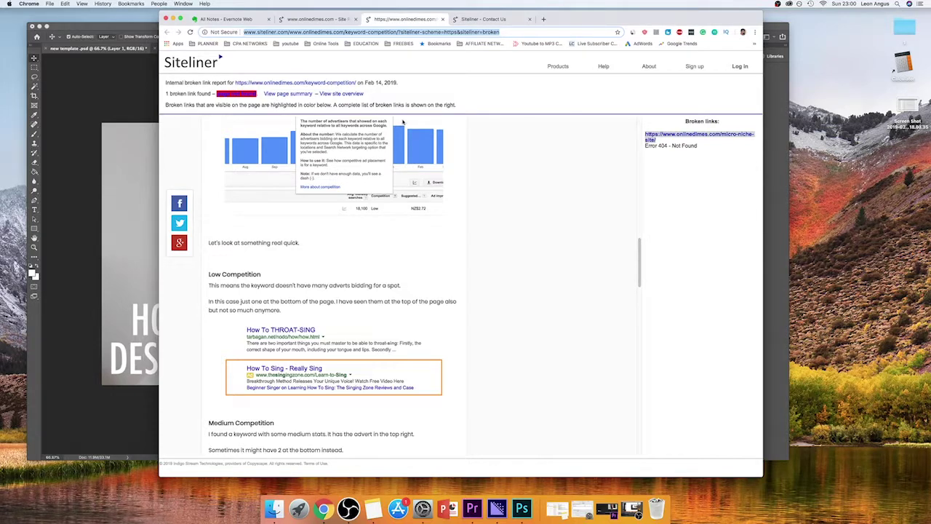
scroll(655, 179, down, 10)
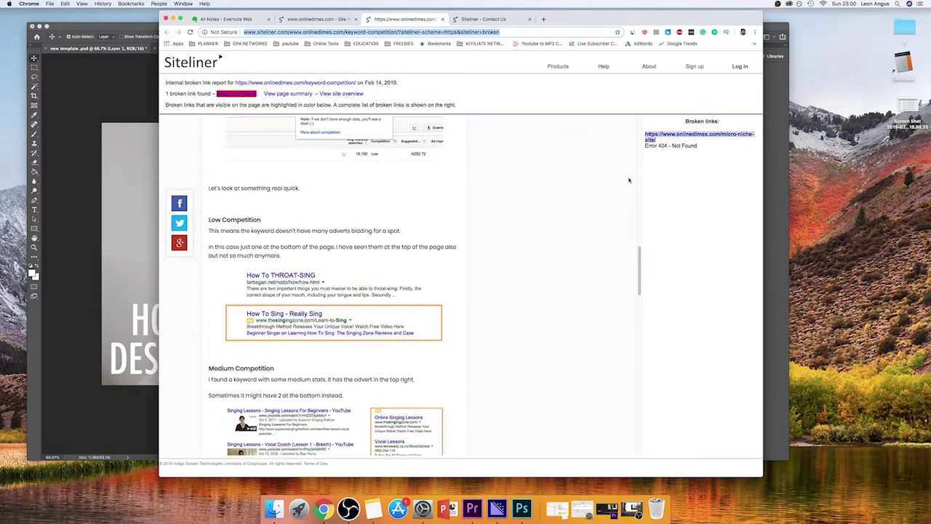
scroll(633, 181, down, 2)
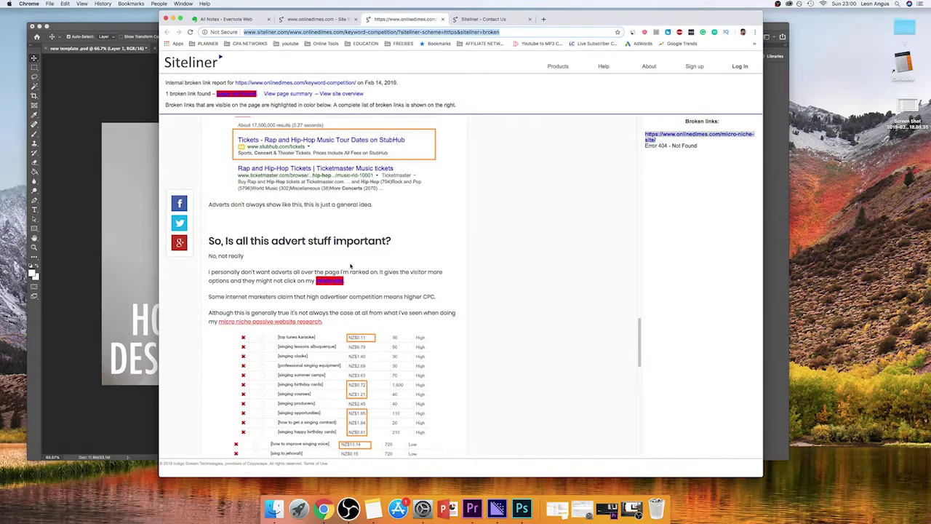
key(super+shift+4)
drag(290, 224, 422, 315)
click(476, 19)
mouse_move(485, 75)
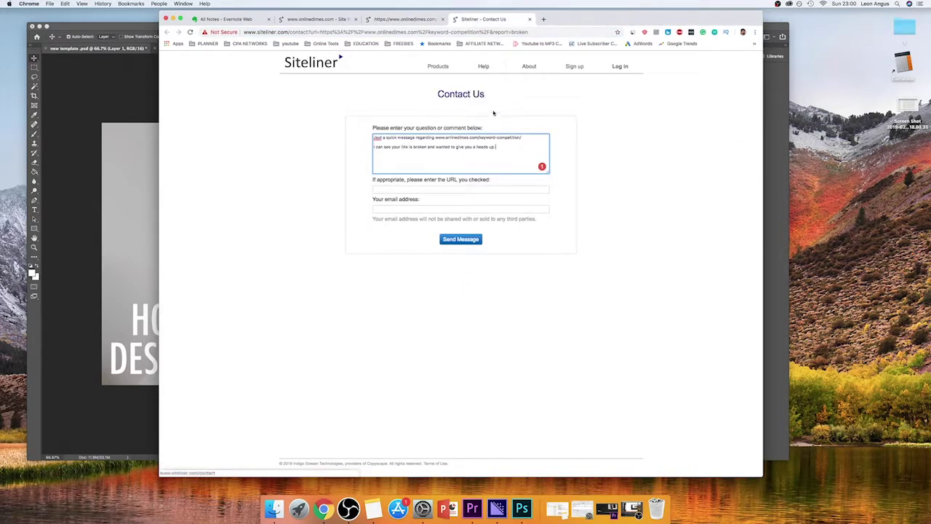
Add "The ancor on the link is" to the end of the message's second paragraph
click(451, 191)
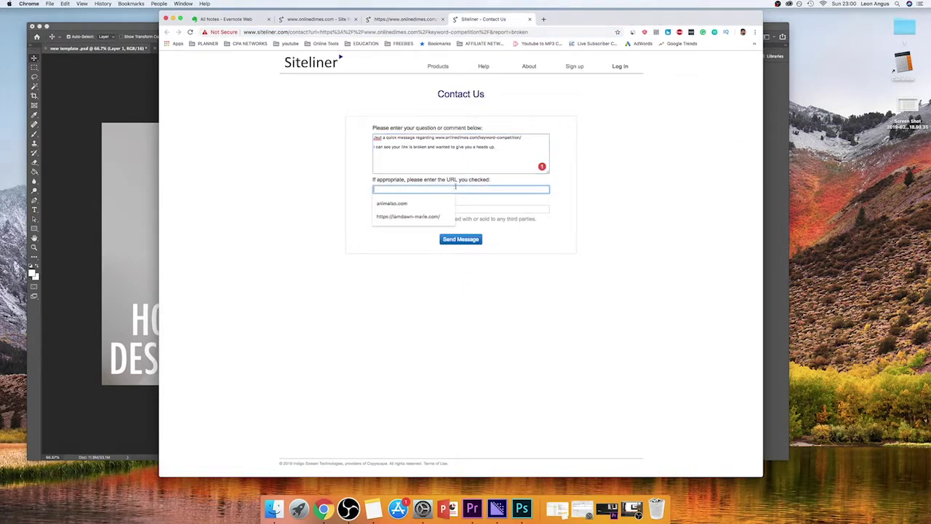
click(484, 208)
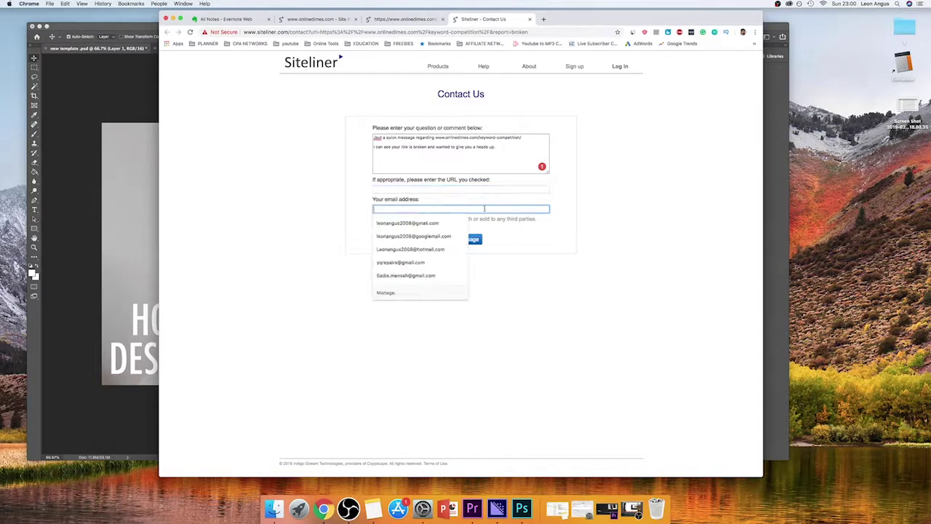
click(499, 167)
text(The )
text(ancor pr)
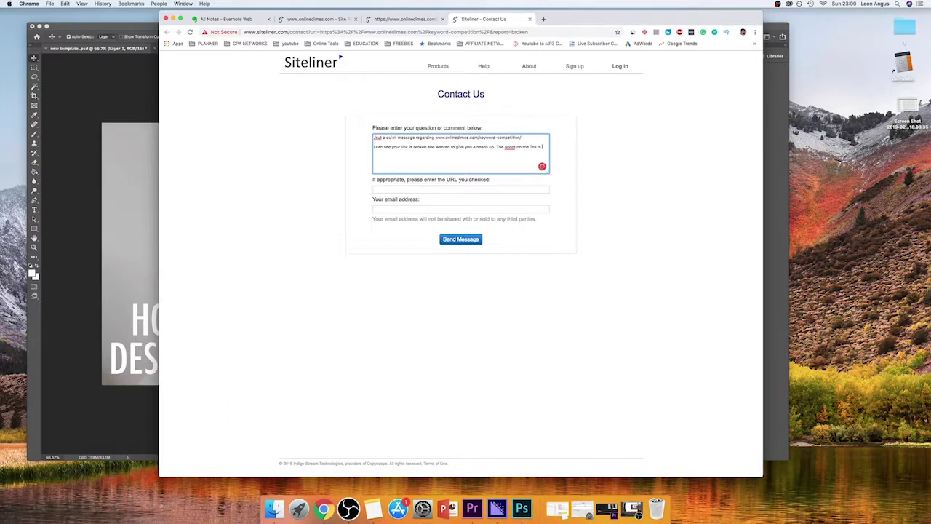
Name the anchor as "niche site" and offer a brilliant post on niche sites their audience will enjoy, if they lack suitable content to link to
text(iche site". Whilst you'repair this I thought that if you dont have any suitable con)
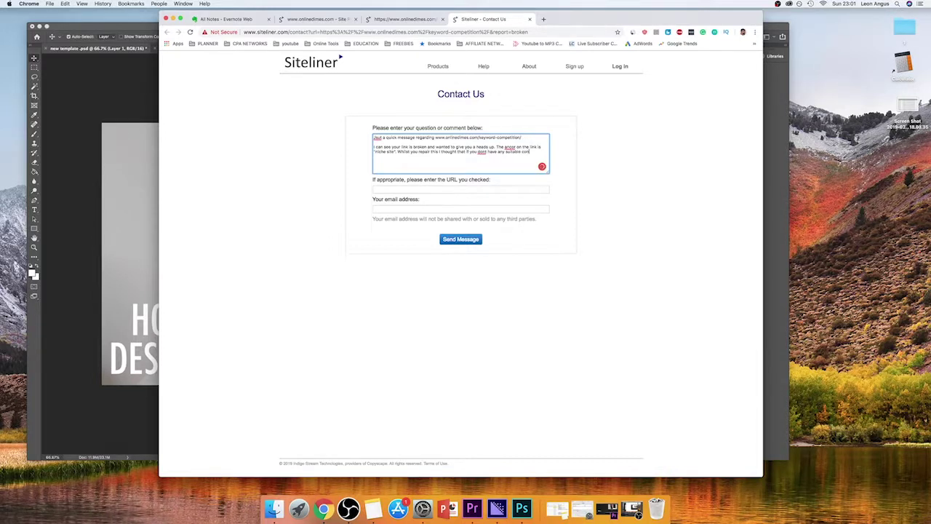
text(tent to to link to ther I have a brilliant post on niche sites that im sure )
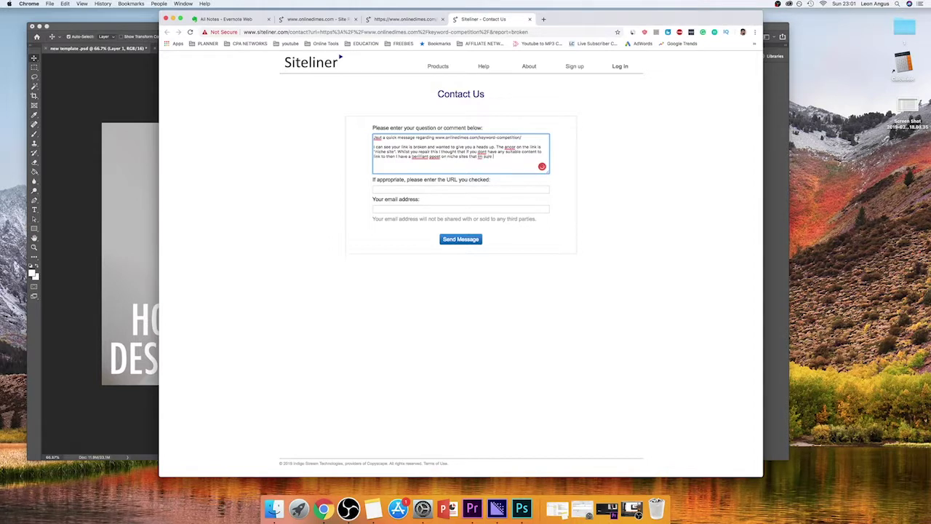
text(your audience will enjoy.)
Correct the misspelled words in the message to don't, anchor, brilliant, post, Just and I'm using the suggested spellings
right_click(480, 155)
click(494, 161)
right_click(511, 147)
click(522, 155)
right_click(422, 156)
click(437, 163)
right_click(435, 156)
click(445, 163)
right_click(378, 138)
click(391, 147)
right_click(475, 156)
click(483, 164)
click(474, 188)
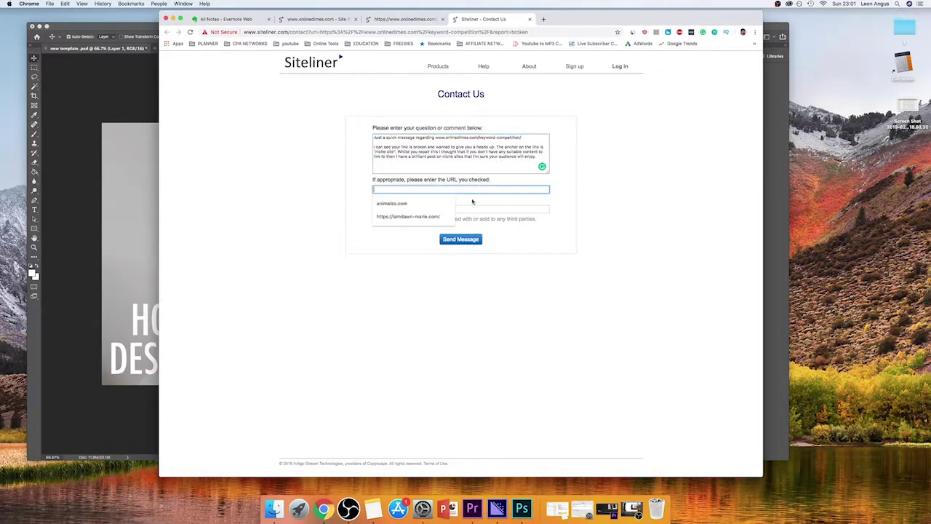
click(474, 207)
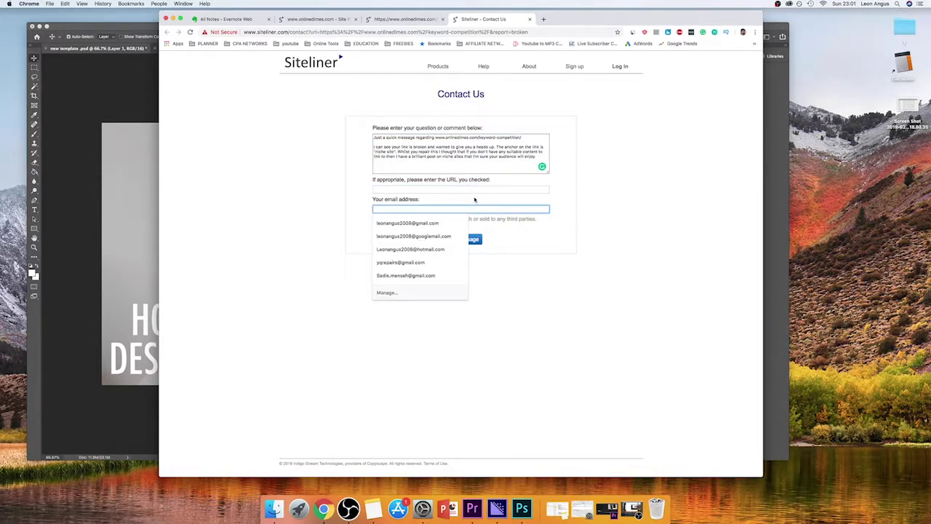
click(470, 190)
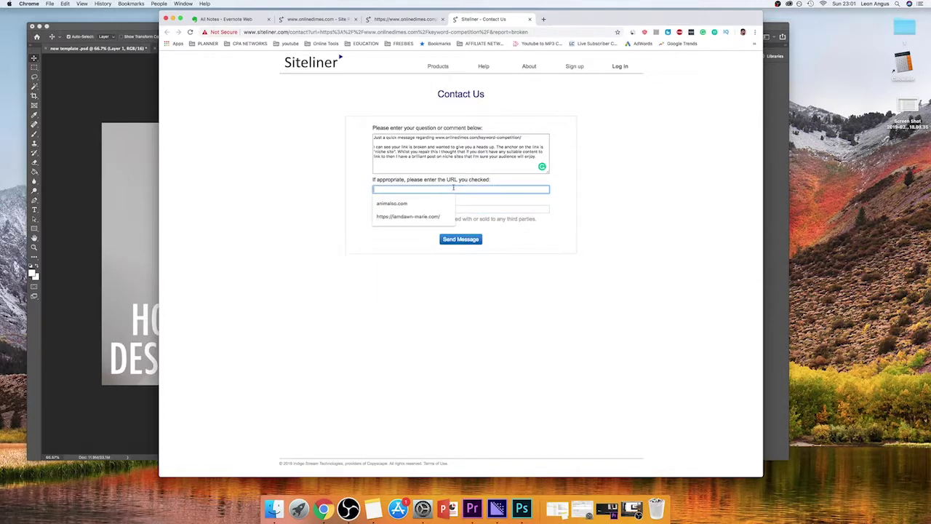
click(501, 209)
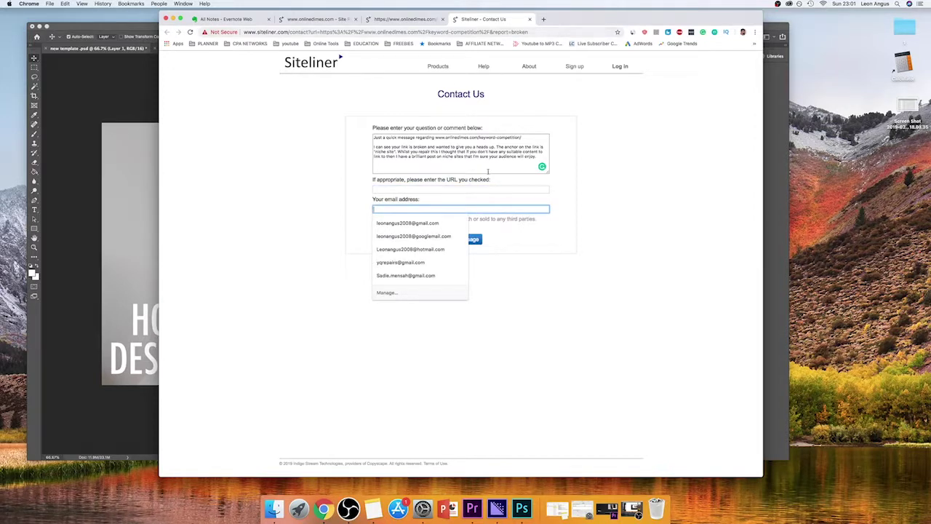
click(463, 190)
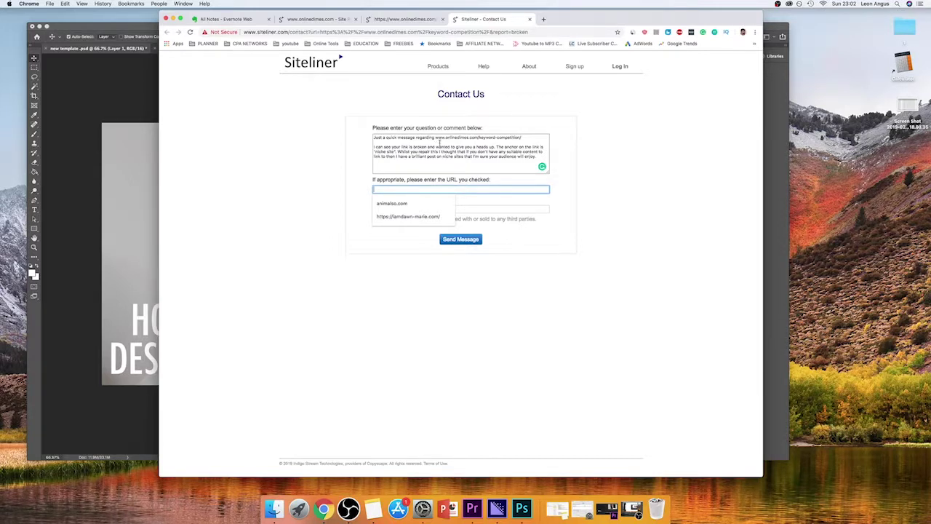
click(501, 218)
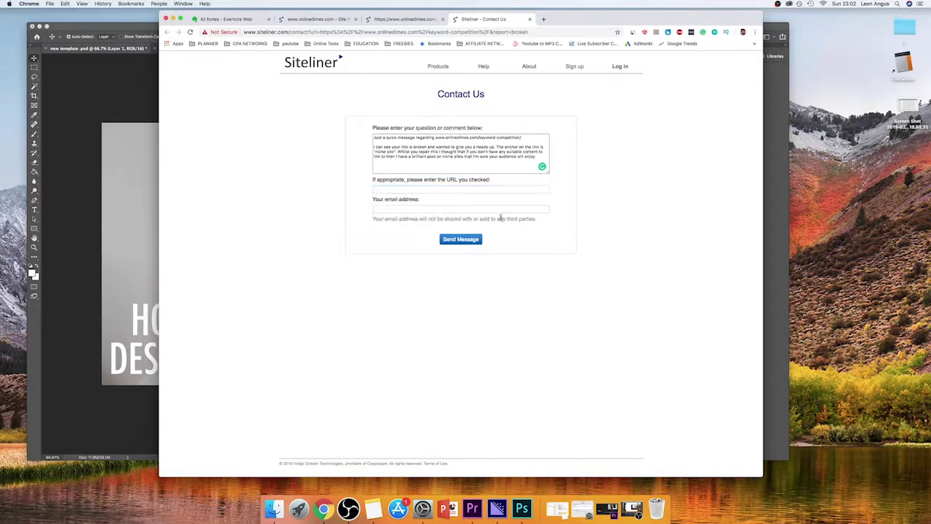
drag(435, 137, 553, 143)
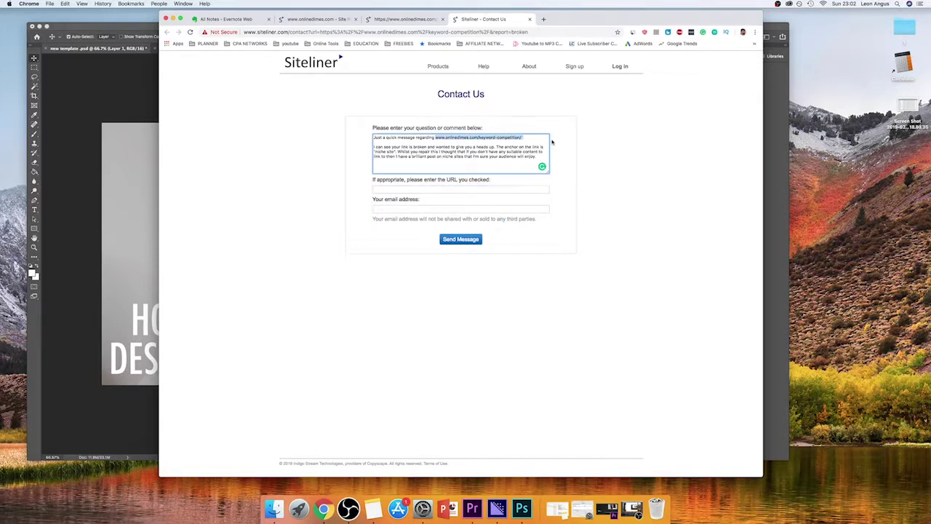
key(cmd+c)
click(516, 190)
key(cmd+v)
click(494, 210)
click(540, 220)
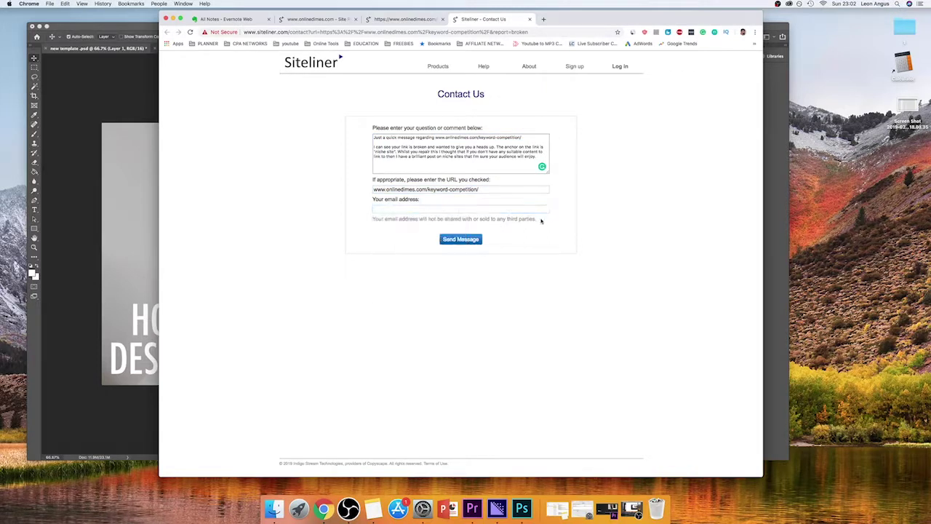
click(441, 207)
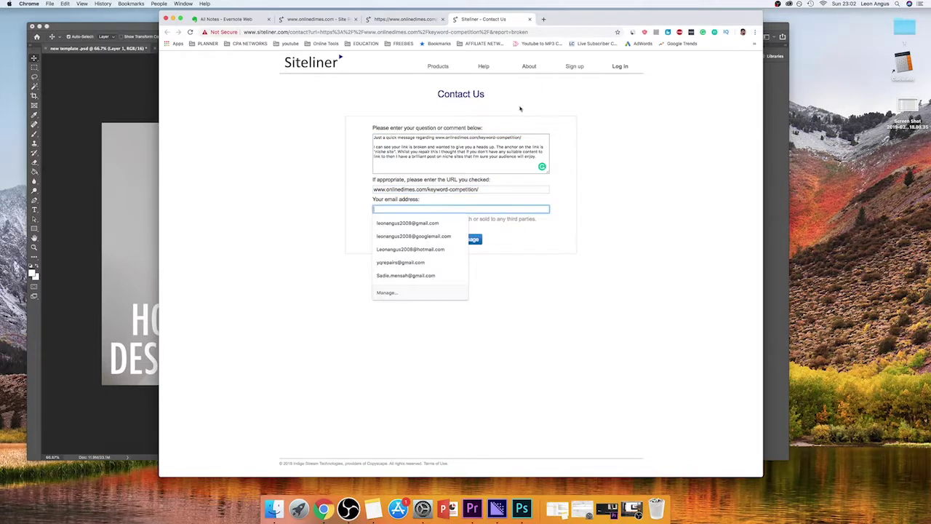
Close the contact form and the keyword-competition broken link report, and open a blank browser tab
click(530, 18)
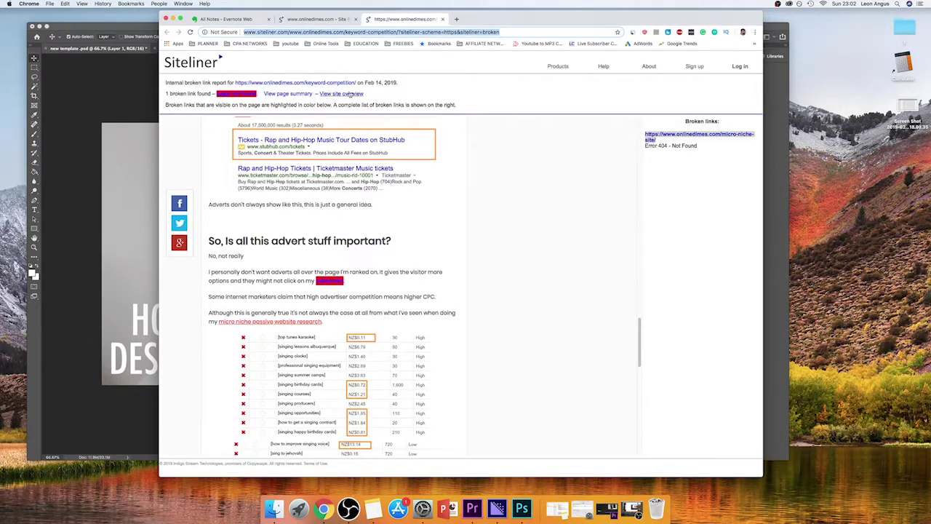
click(445, 19)
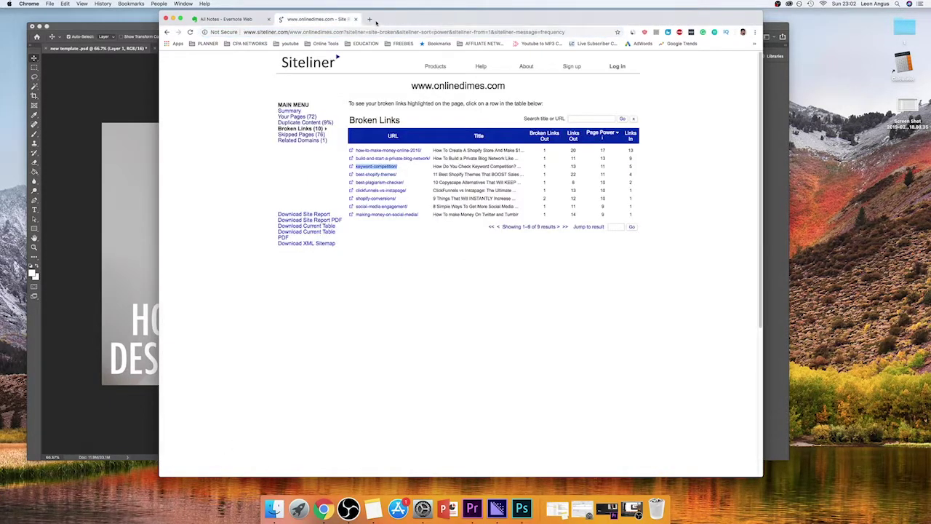
click(369, 19)
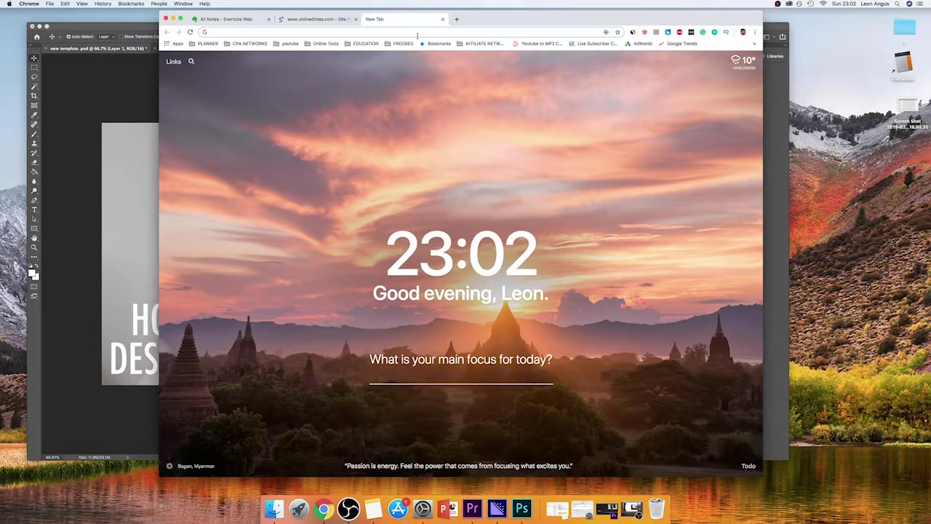
text(niche per)
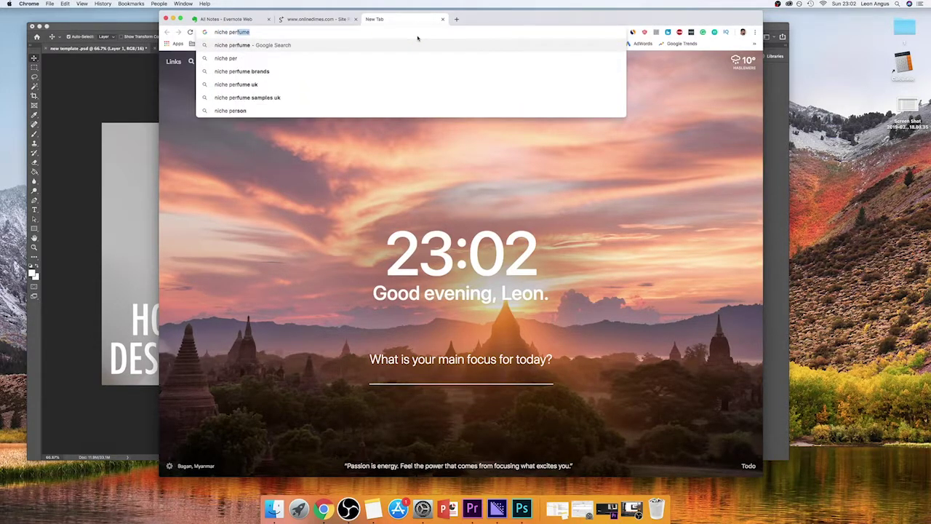
key(BackSpace)
key(BackSpace)
key(BackSpace)
key(BackSpace)
key(BackSpace)
key(BackSpace)
key(BackSpace)
key(BackSpace)
key(BackSpace)
key(BackSpace)
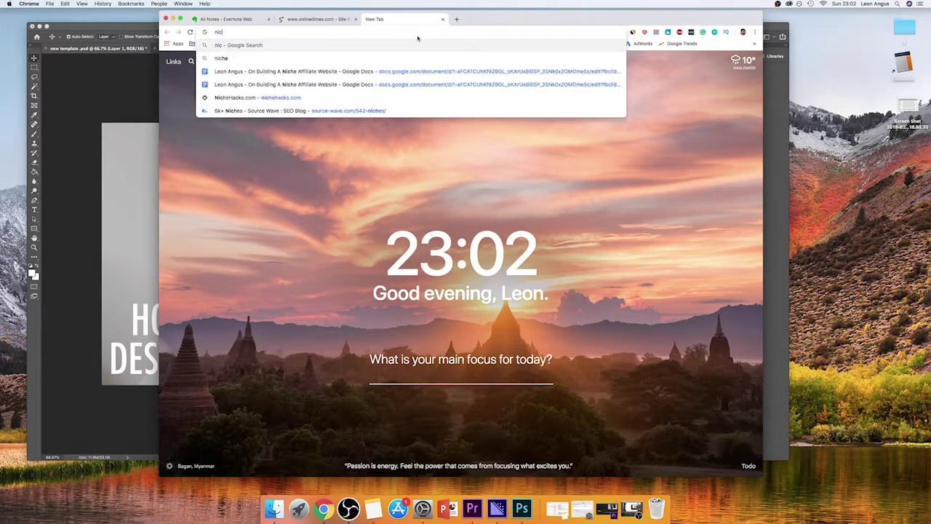
Search Google for "best dog food brands"
text(best)
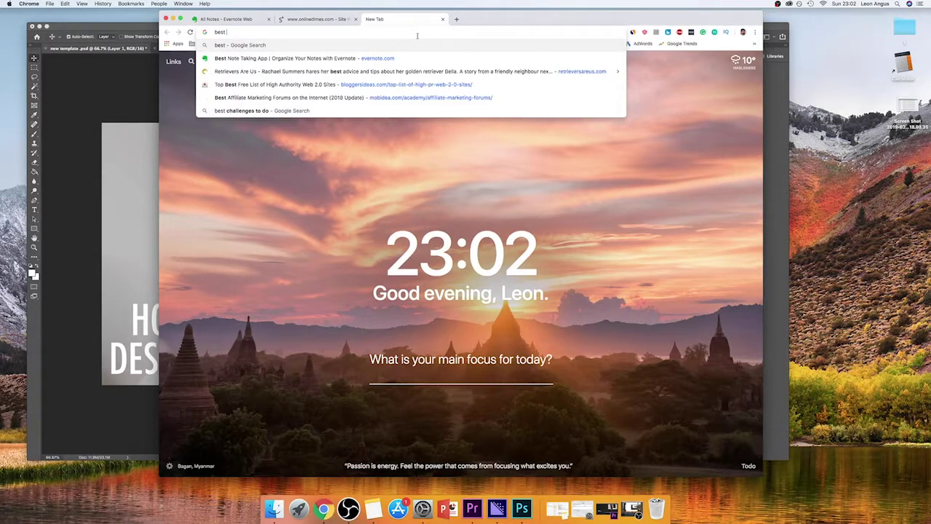
text(dog)
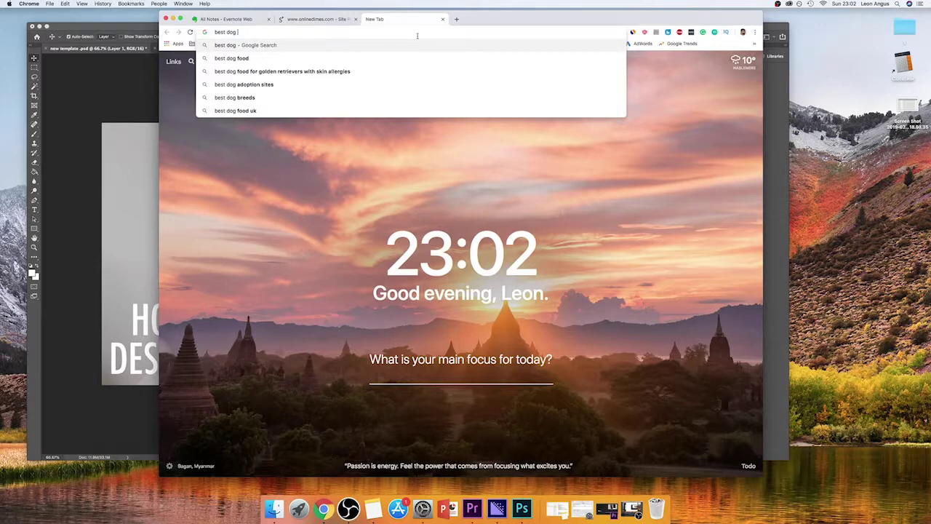
text( food)
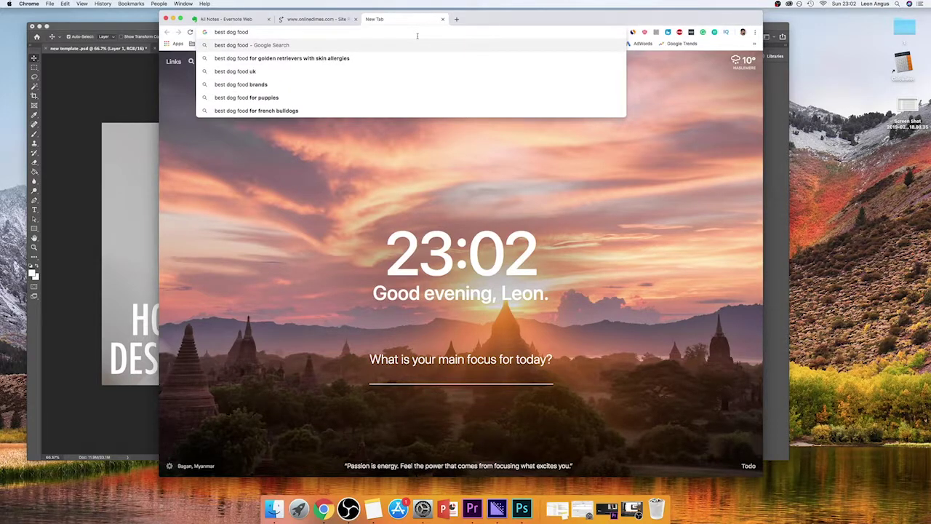
key(Down)
key(Down)
key(Down)
key(Return)
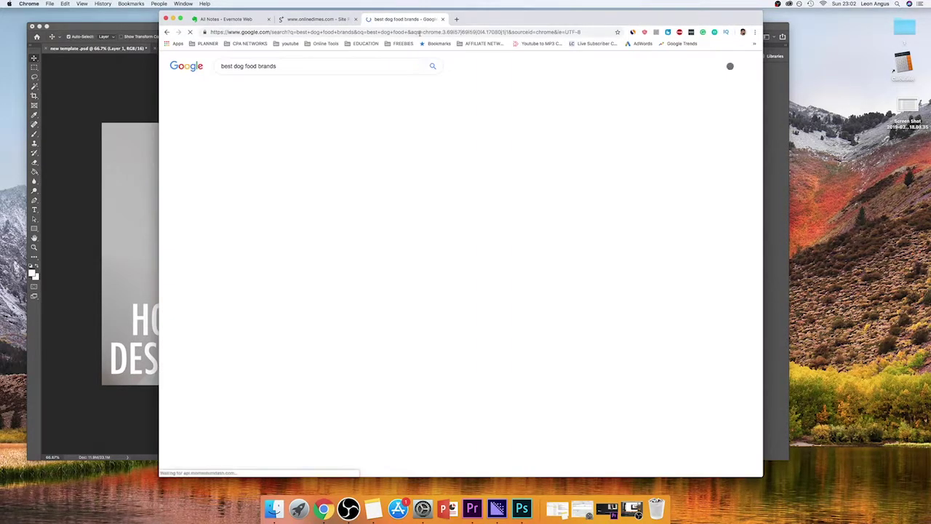
Open the "Top 20 Best Dry Dog Food Brands" article by Dog Food Advisor from the search results
scroll(345, 139, down, 2)
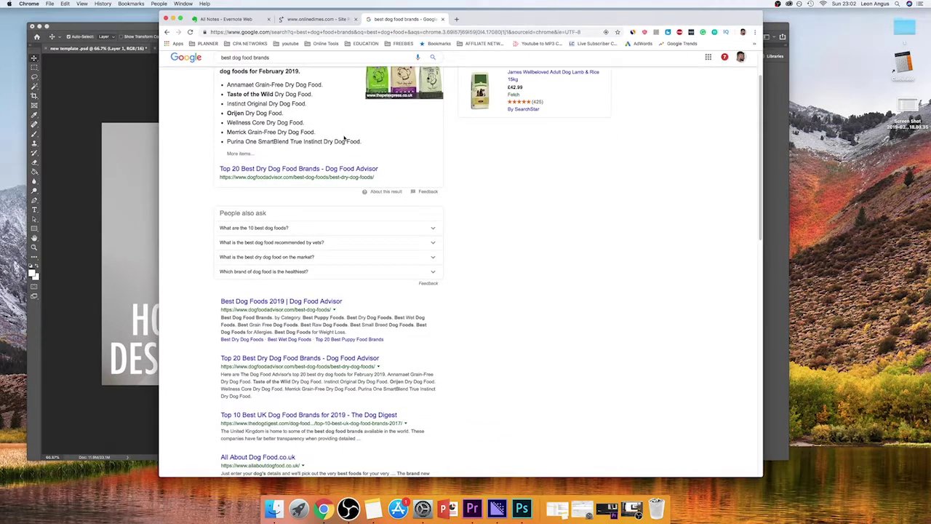
scroll(364, 240, down, 1)
scroll(362, 283, down, 3)
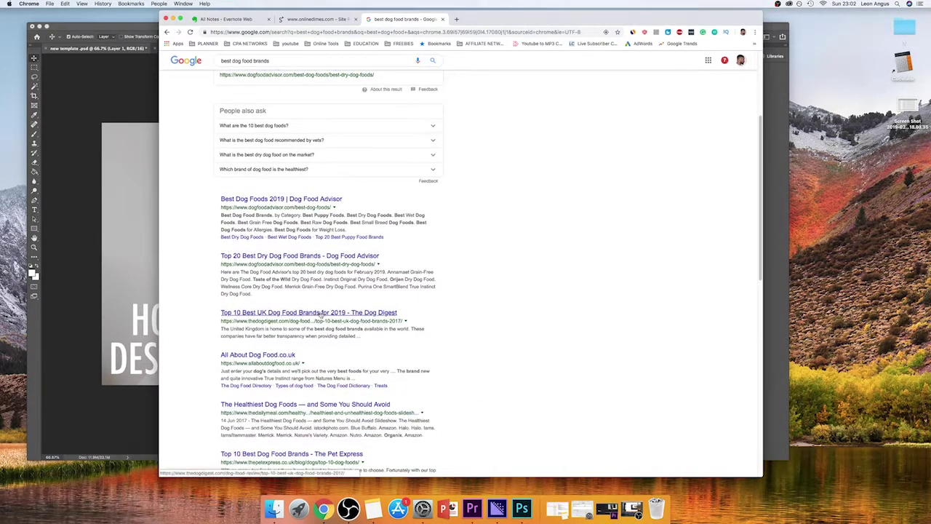
click(313, 256)
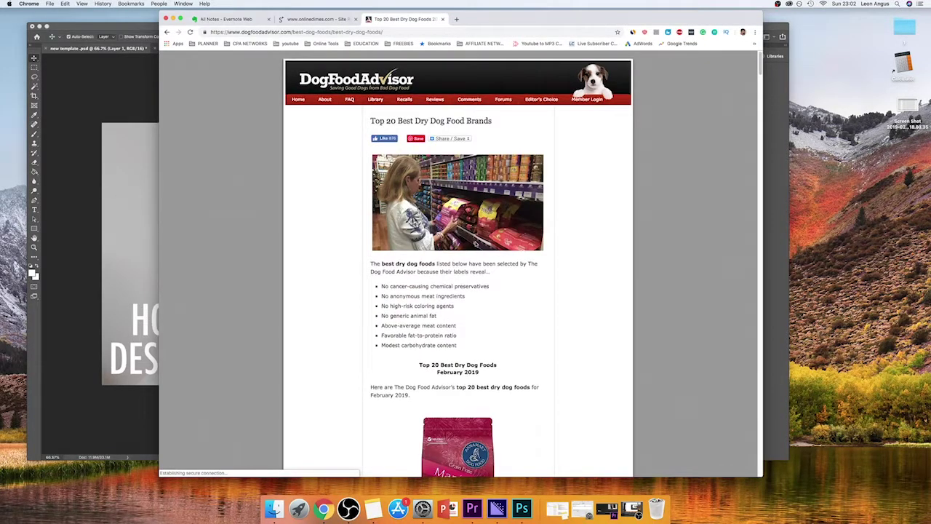
Check the article's links to the Annamaet Grain-Free and Taste of the Wild reviews separately, closing each page after viewing it
scroll(466, 240, down, 10)
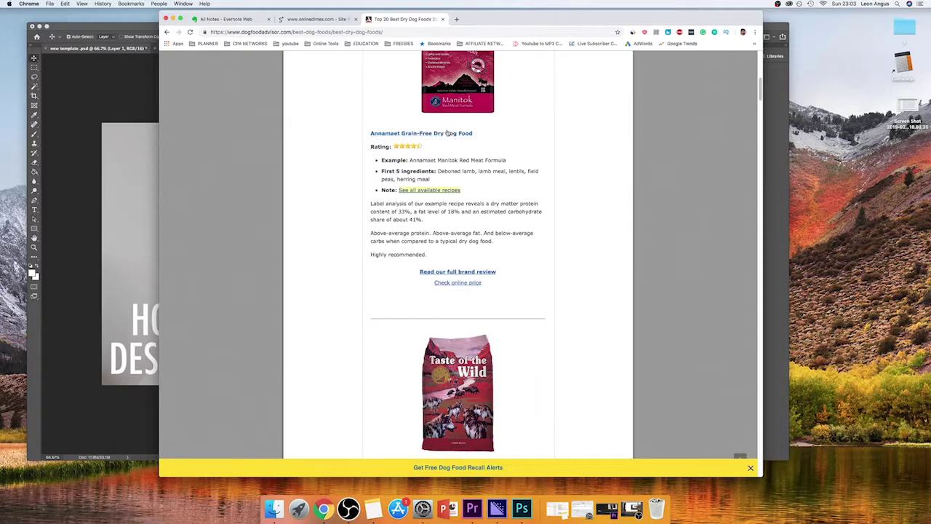
right_click(372, 133)
click(474, 137)
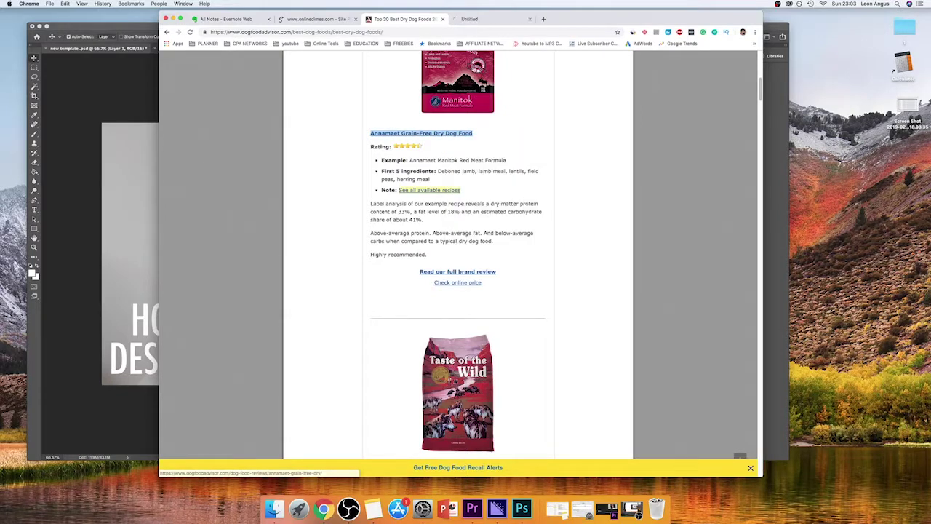
click(478, 22)
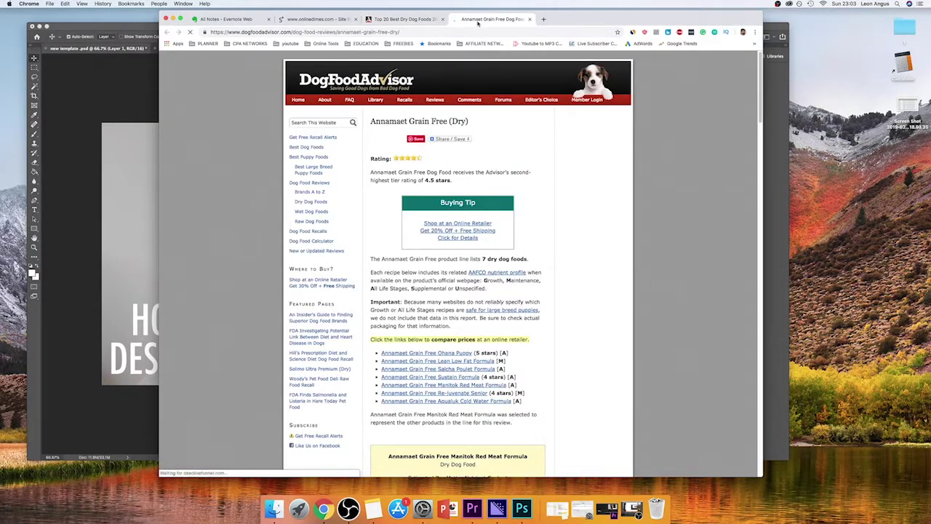
click(532, 20)
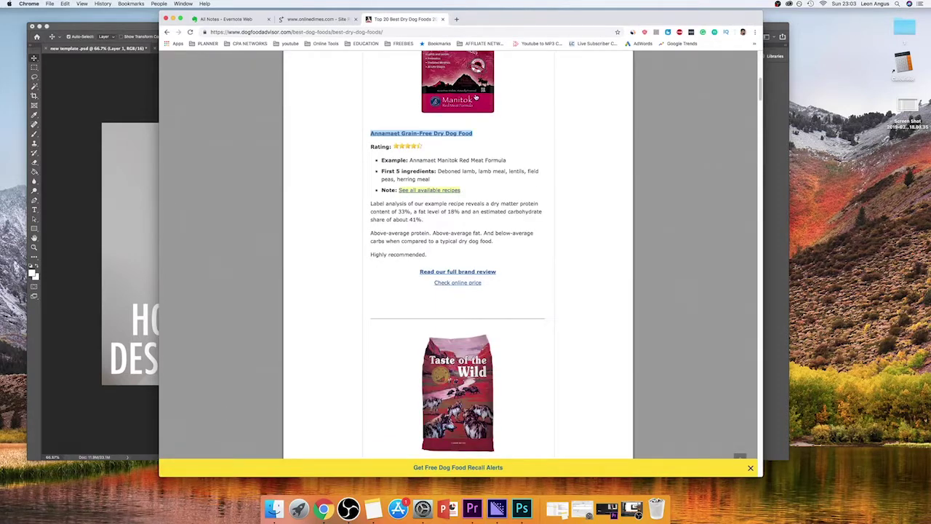
click(487, 113)
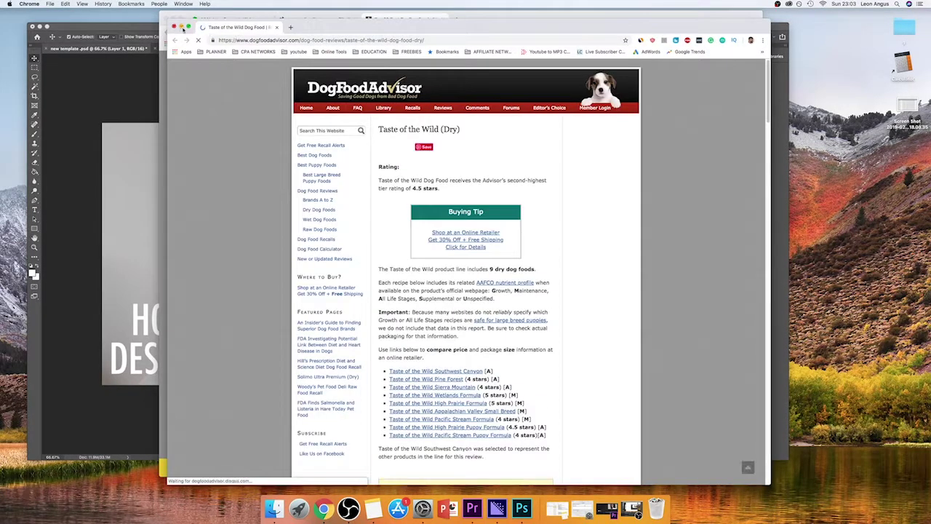
click(174, 28)
Check the "Check online price" link for Instinct Original Dry Dog Food in a separate tab, close it and return to the article's start
scroll(484, 238, down, 10)
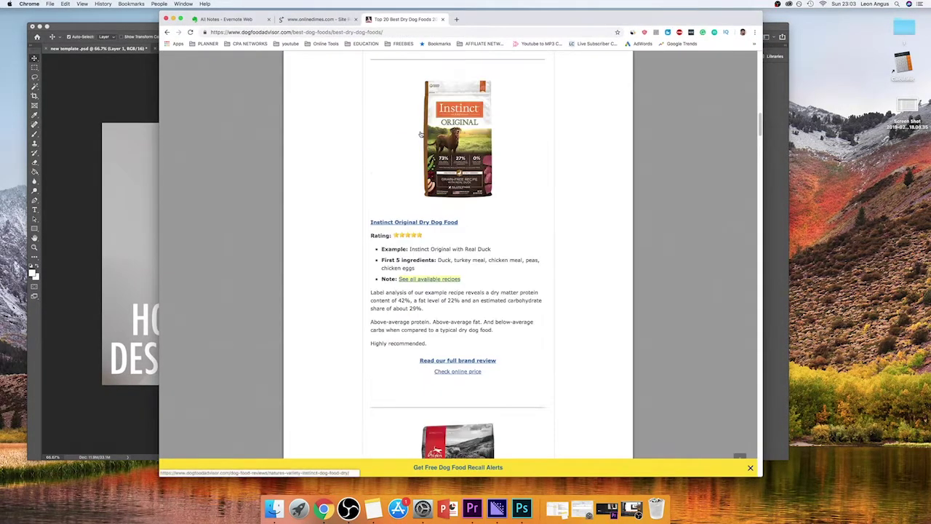
right_click(457, 371)
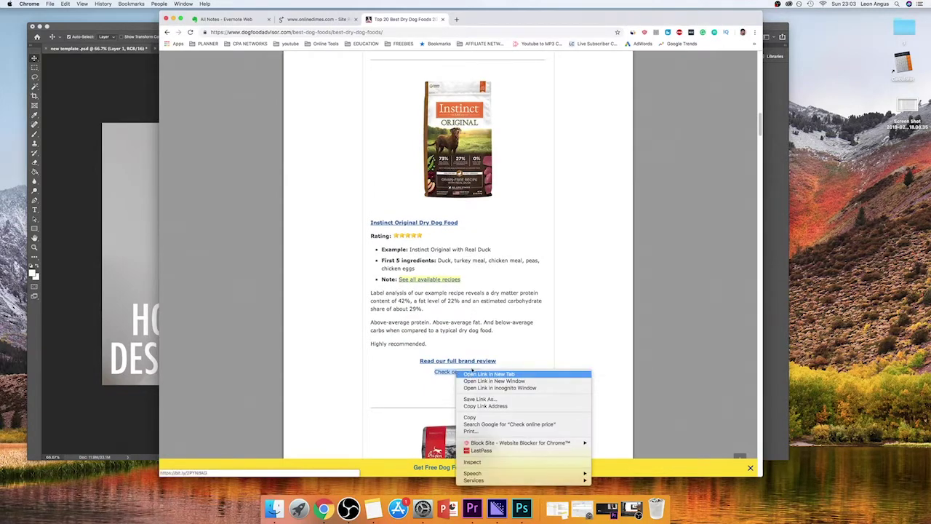
click(480, 375)
click(489, 21)
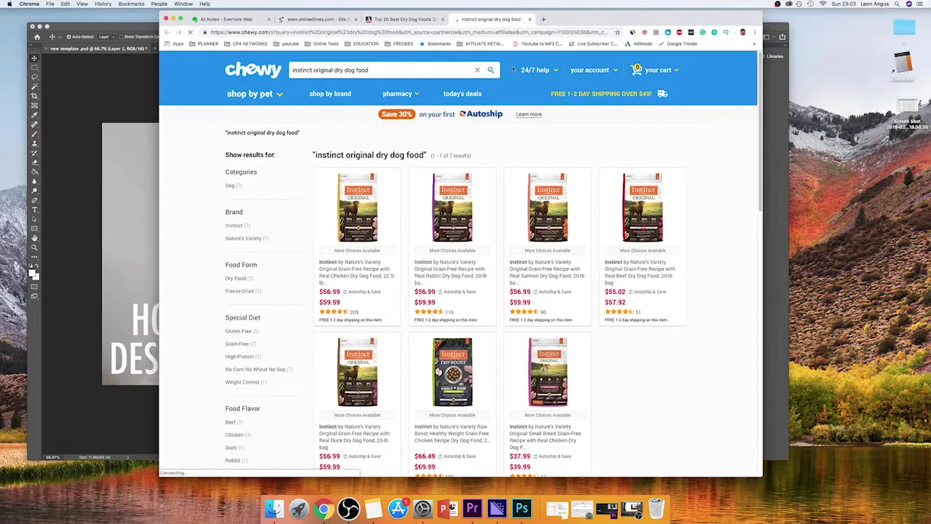
click(529, 19)
scroll(505, 182, down, 10)
key(super+Up)
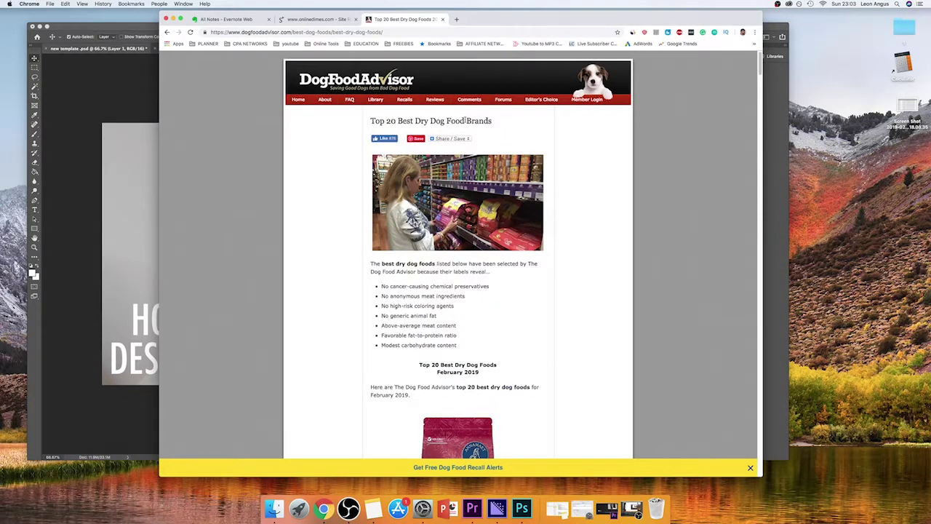
click(399, 32)
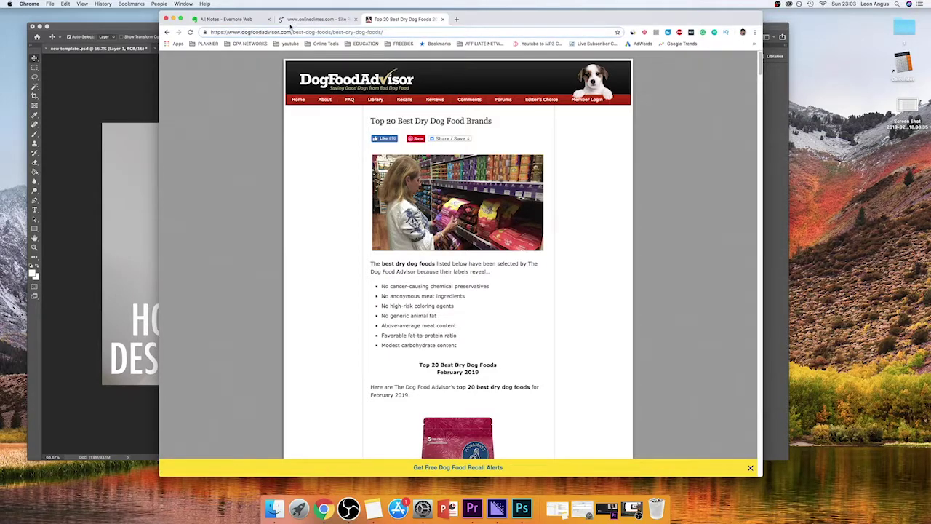
drag(292, 32, 223, 29)
key(super+c)
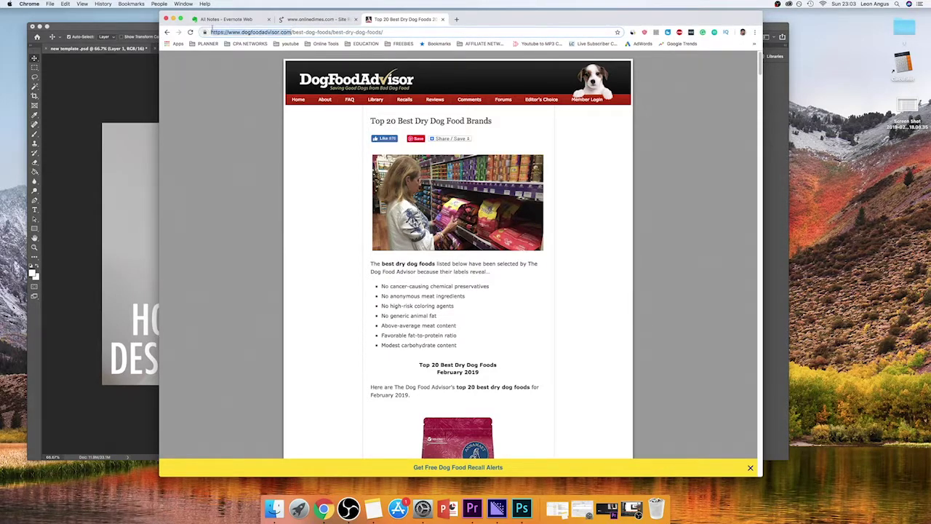
click(315, 19)
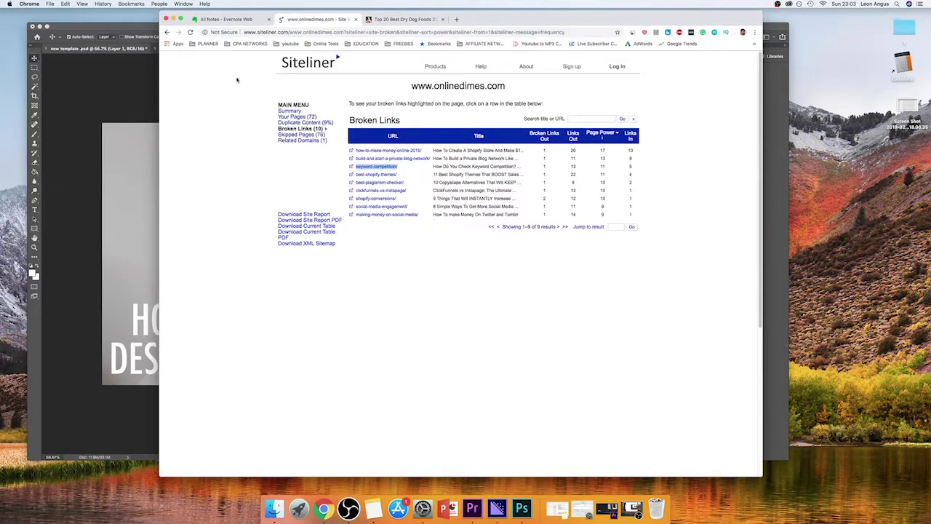
click(305, 122)
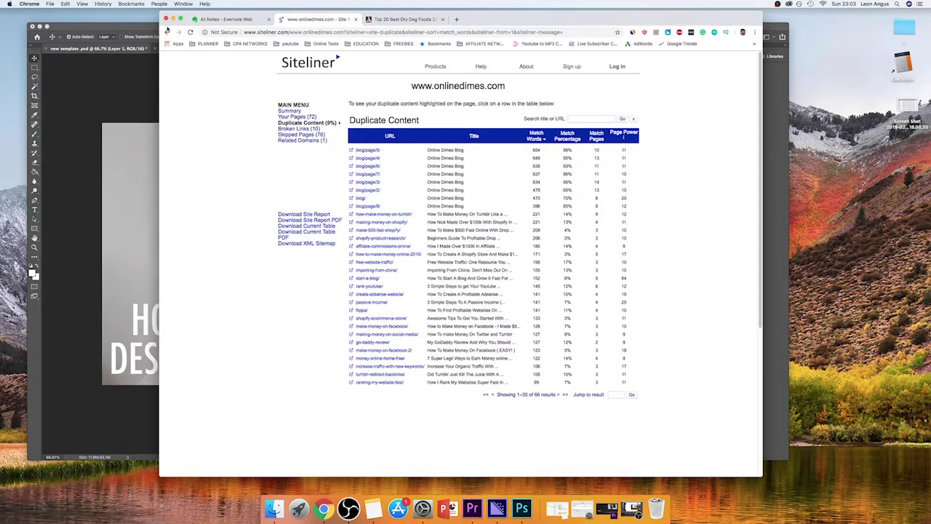
click(166, 32)
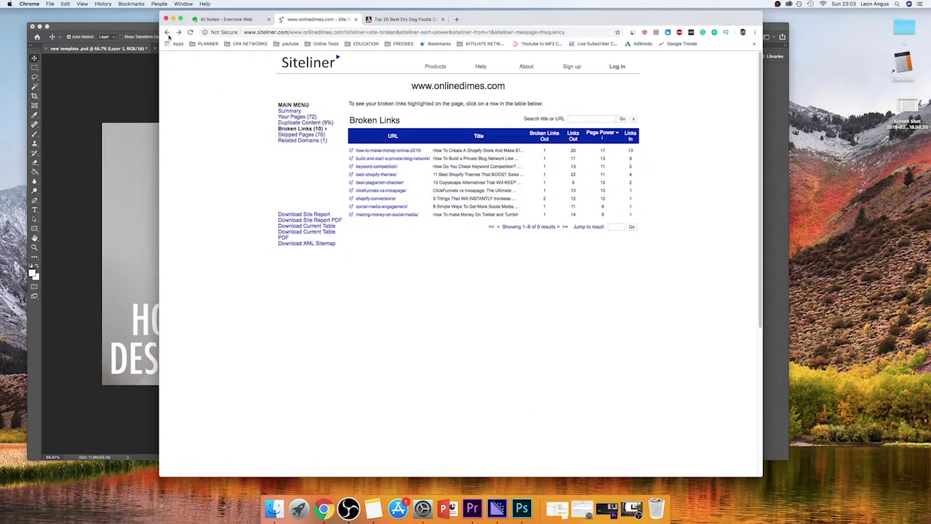
click(166, 32)
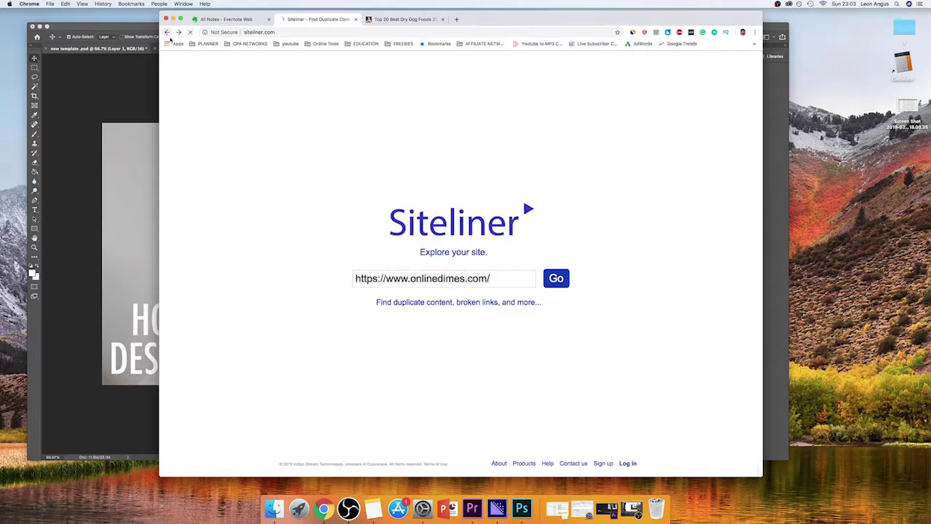
click(499, 275)
key(super+a)
key(super+v)
key(Return)
key(Return)
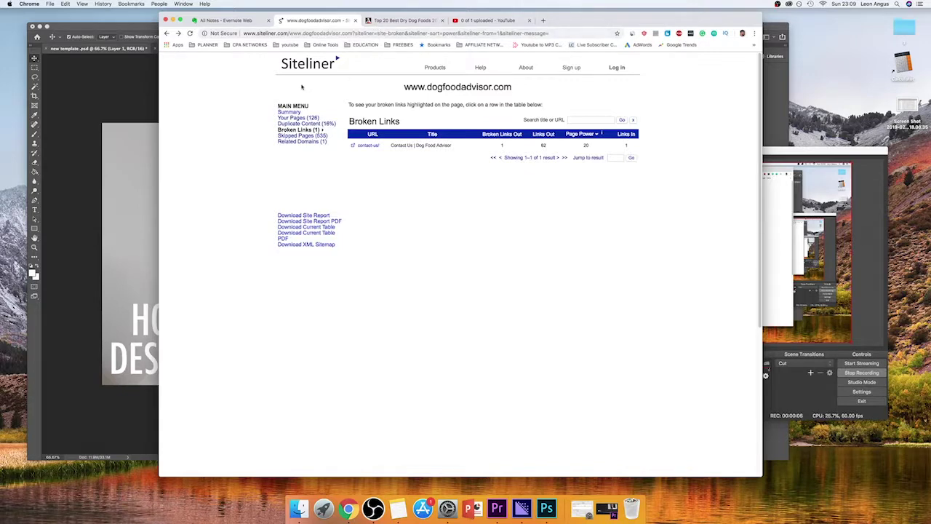
click(167, 34)
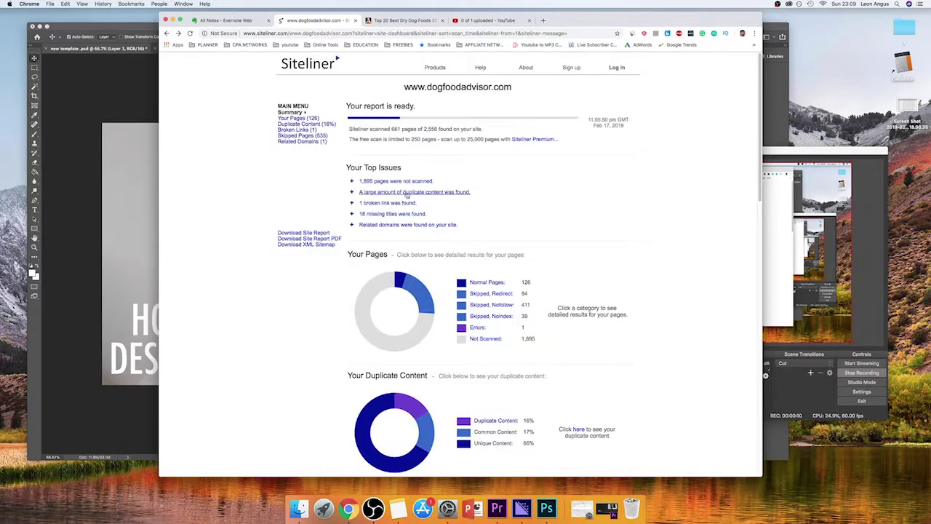
drag(412, 138, 446, 139)
drag(424, 128, 438, 128)
click(426, 129)
click(433, 129)
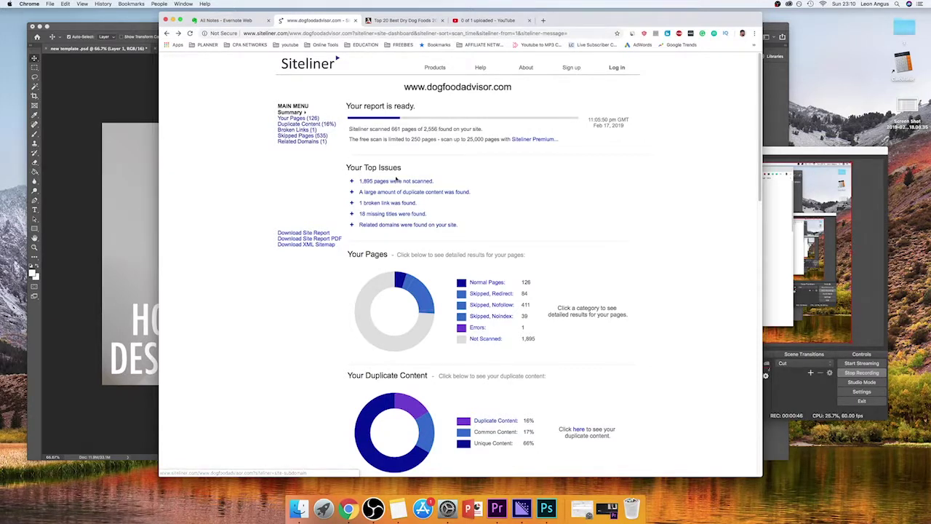
Open the site's Broken Links report in a separate tab, and from it the contact-us page's report in another tab
right_click(308, 130)
click(371, 129)
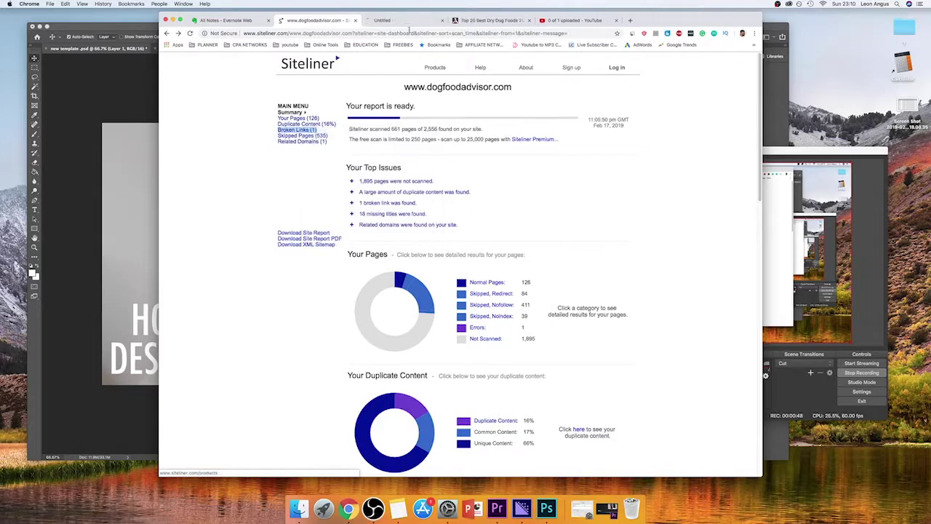
click(404, 21)
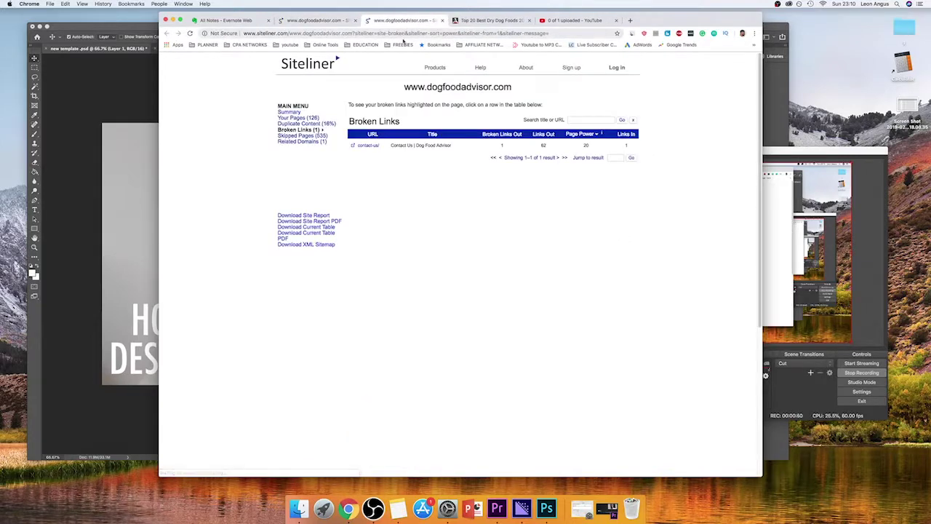
right_click(380, 148)
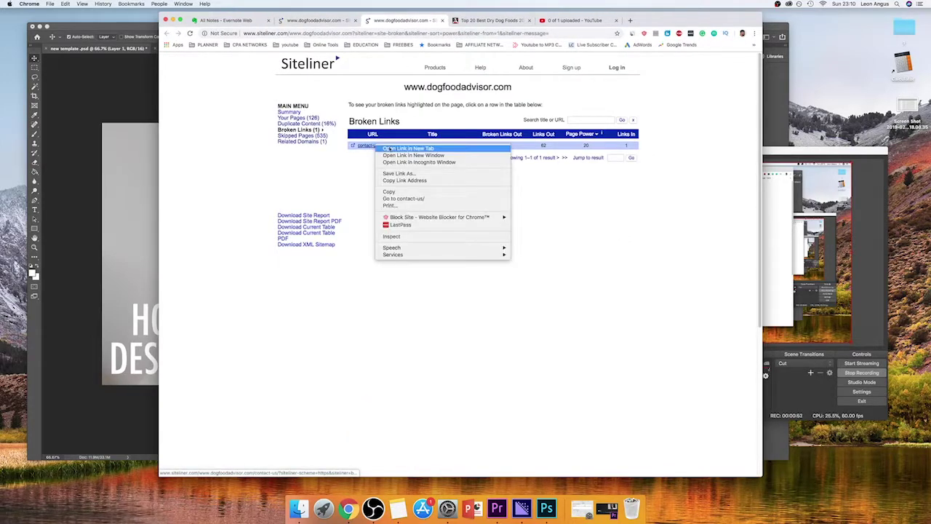
click(408, 148)
click(491, 21)
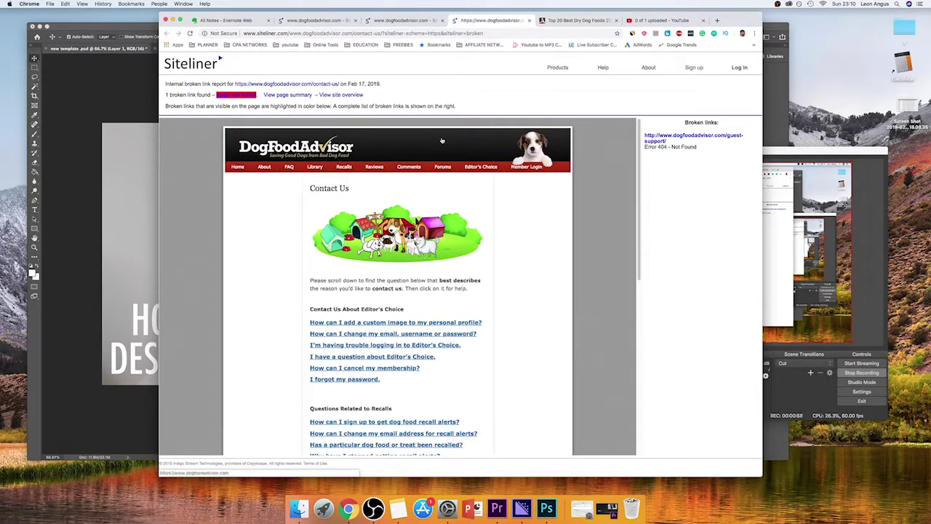
Open the broken guest-support link listed in the contact-us report in its own tab
right_click(674, 136)
click(699, 141)
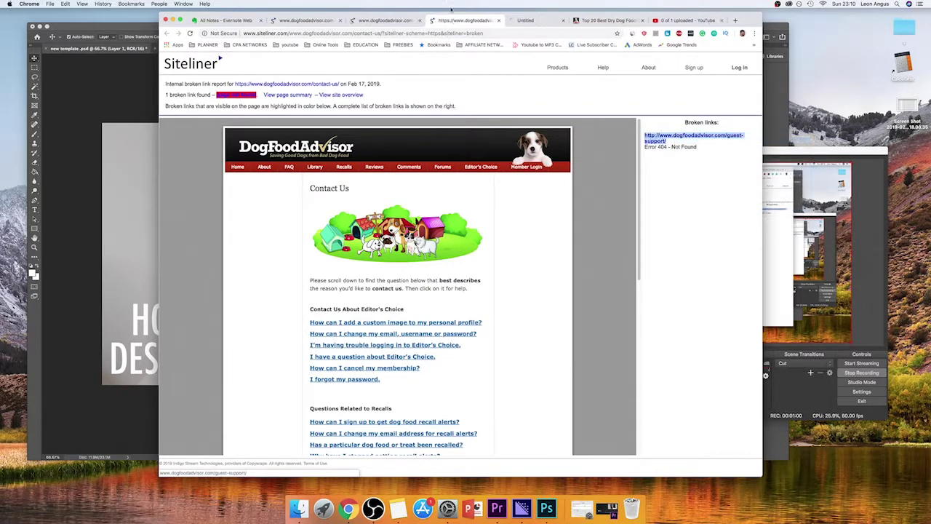
click(541, 21)
Close the Siteliner summary and Broken Links list tabs, keeping the contact-us report open
click(691, 20)
click(611, 21)
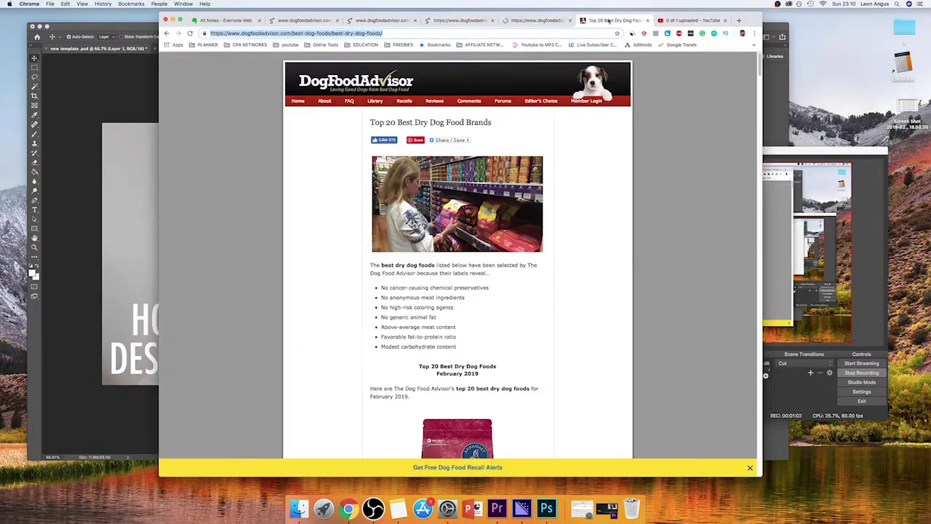
click(329, 21)
click(336, 20)
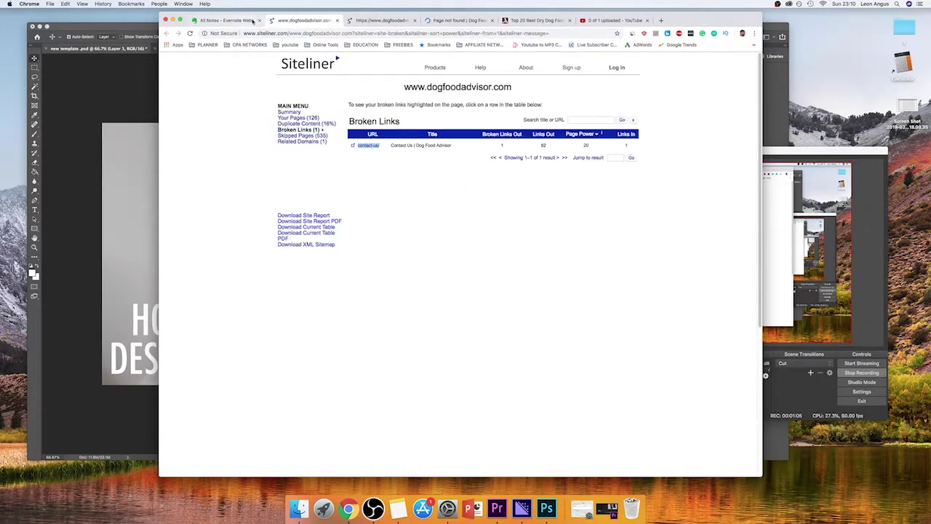
click(371, 22)
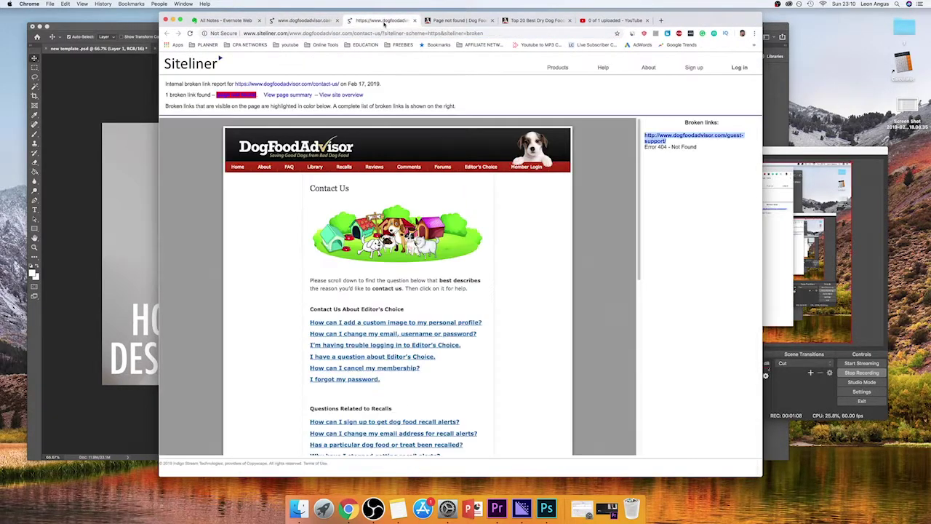
click(304, 20)
click(337, 20)
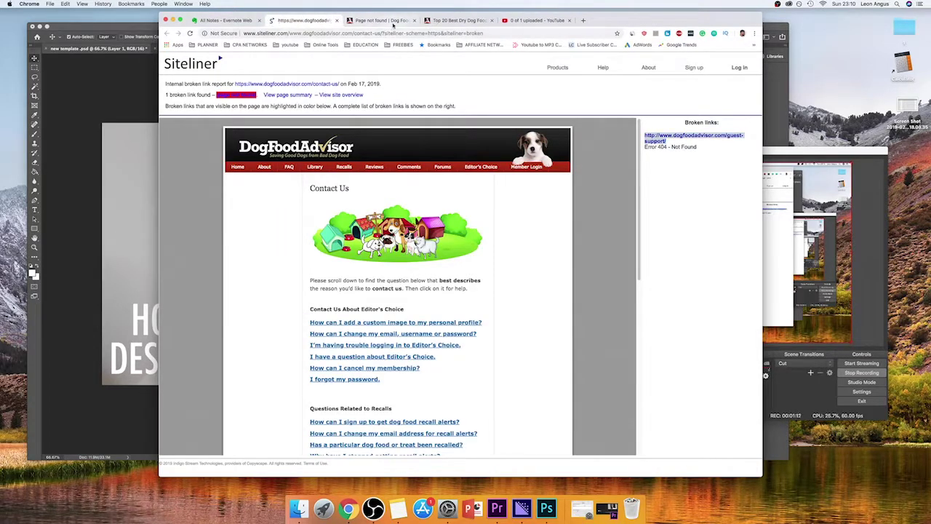
Examine the page that the guest-support link leads to
click(386, 21)
drag(493, 129, 531, 161)
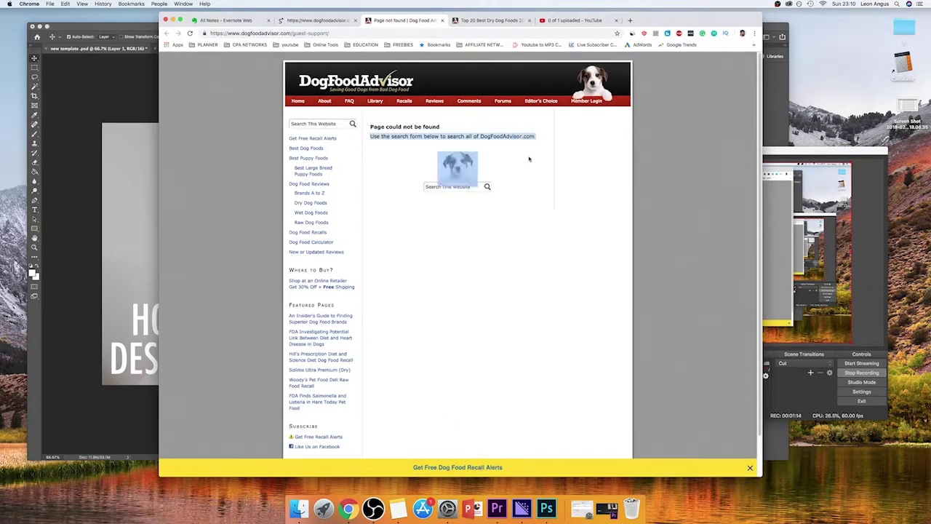
click(490, 142)
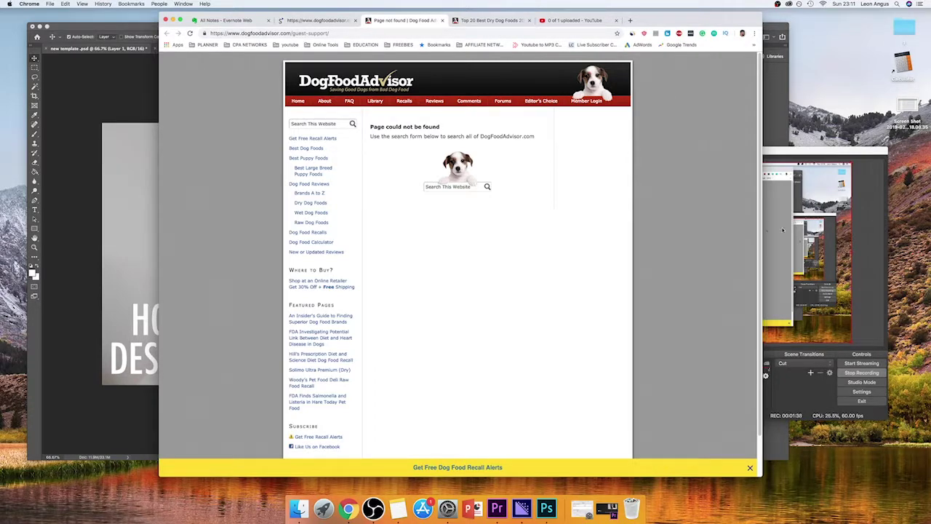
click(856, 253)
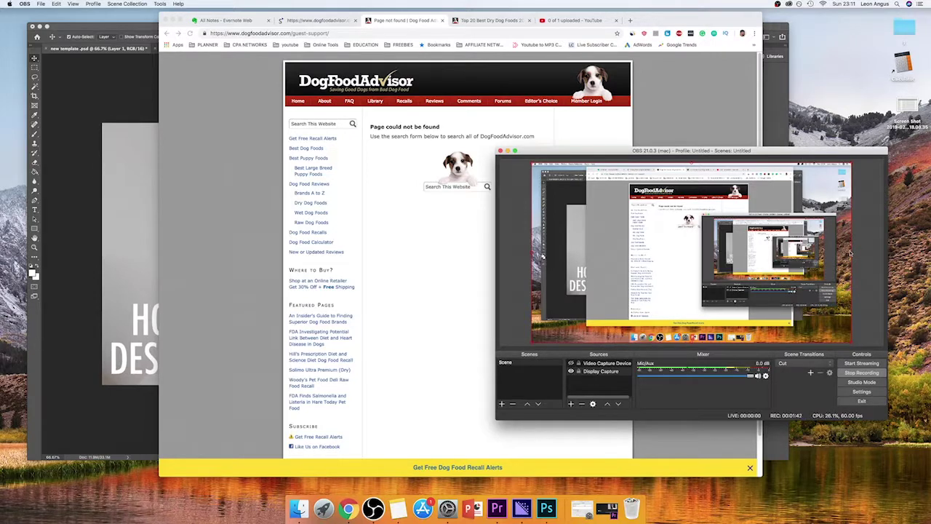